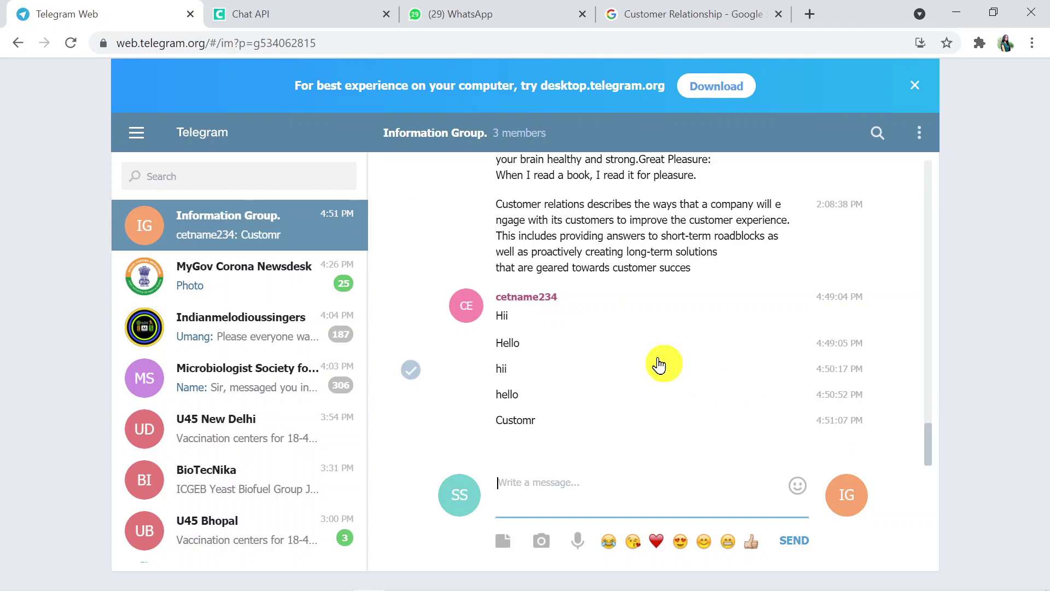
- Review the messages in the Telegram Information Group, the WhatsApp Sales Team chat and the Chat API instance page
left_click(342, 34)
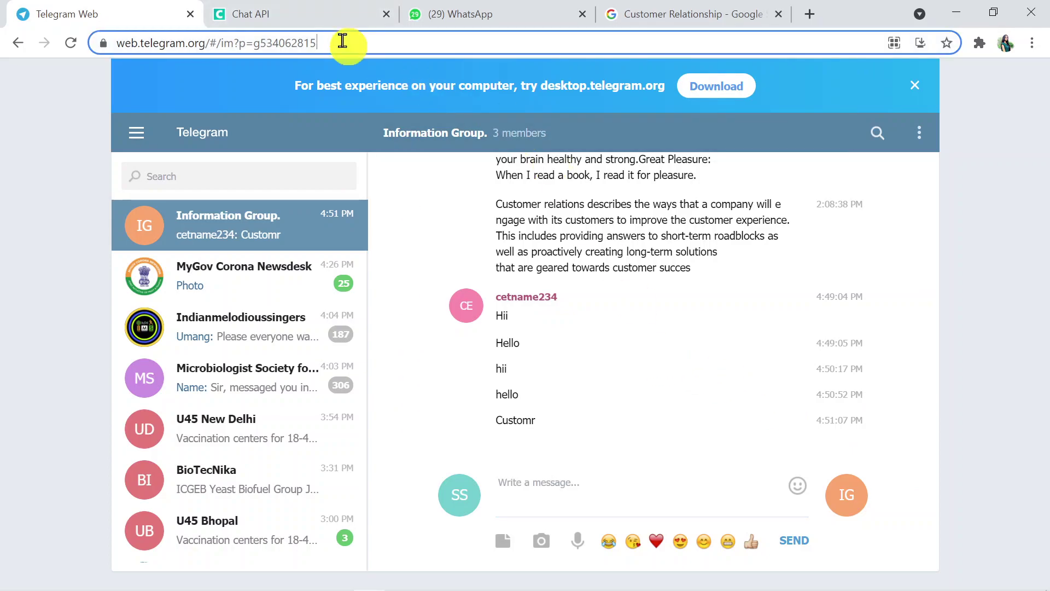
key("Return")
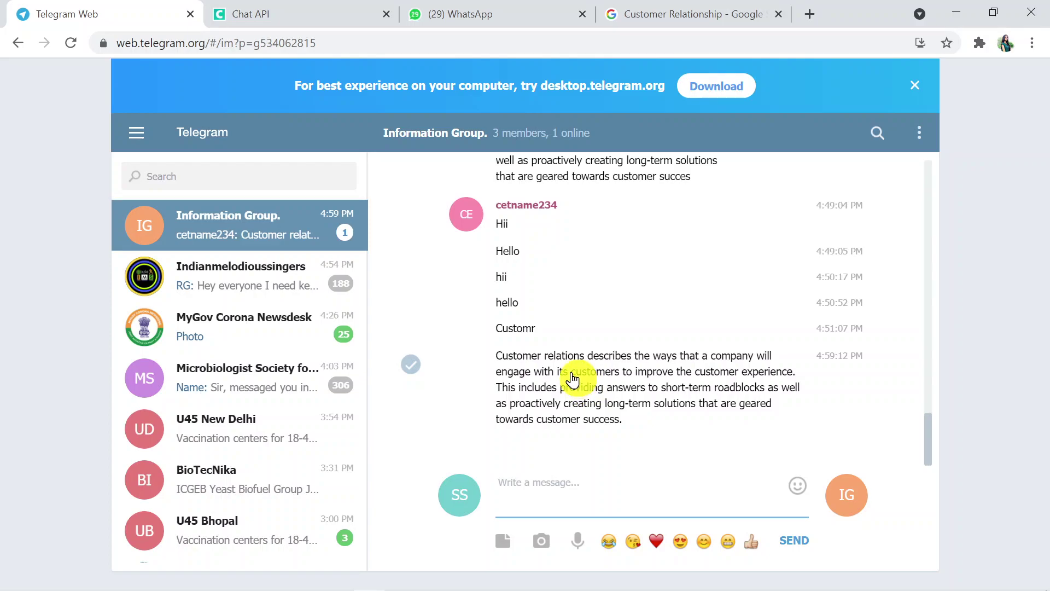
left_click(472, 12)
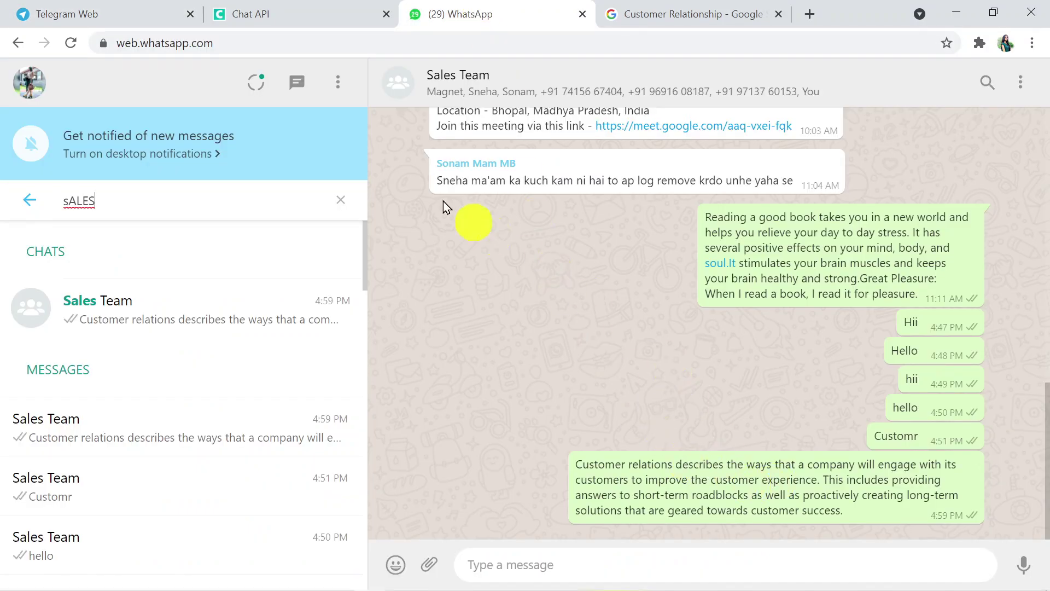
left_click(151, 18)
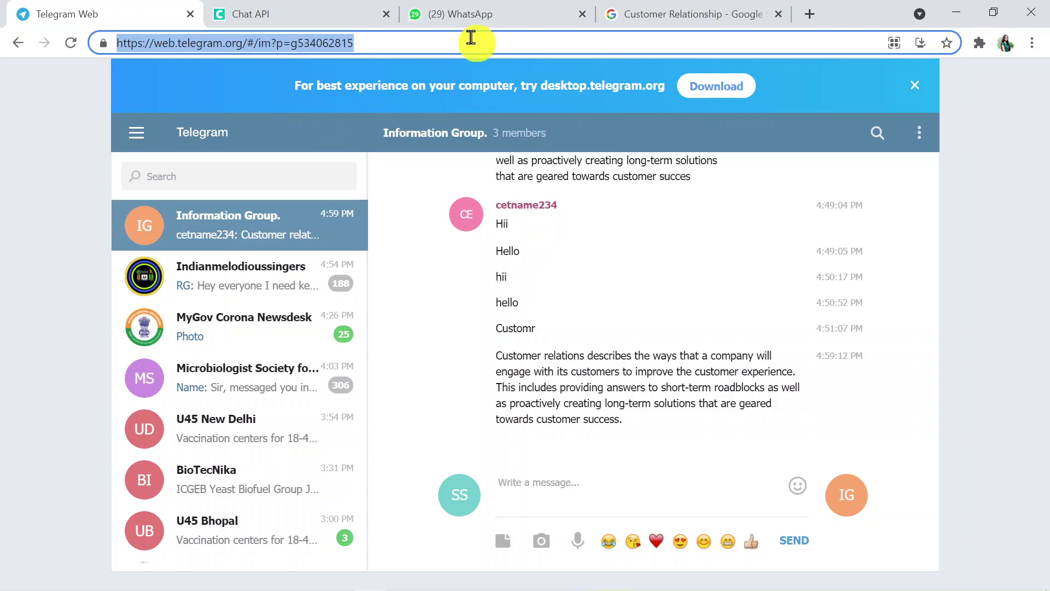
left_click(339, 13)
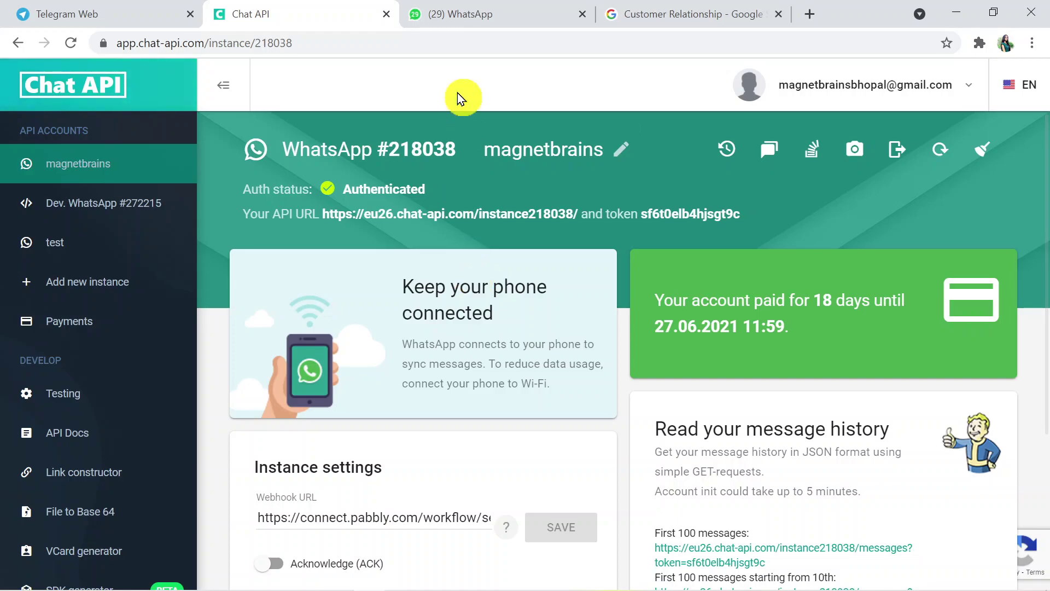
left_click(472, 18)
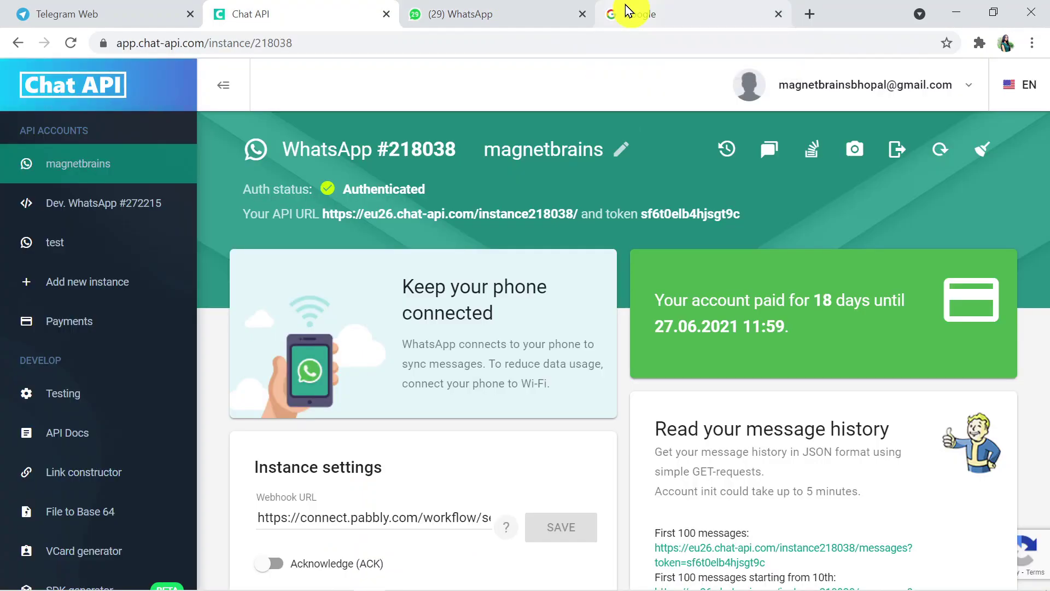
- Open the pabbly.com website in the Google browser tab
left_click(630, 12)
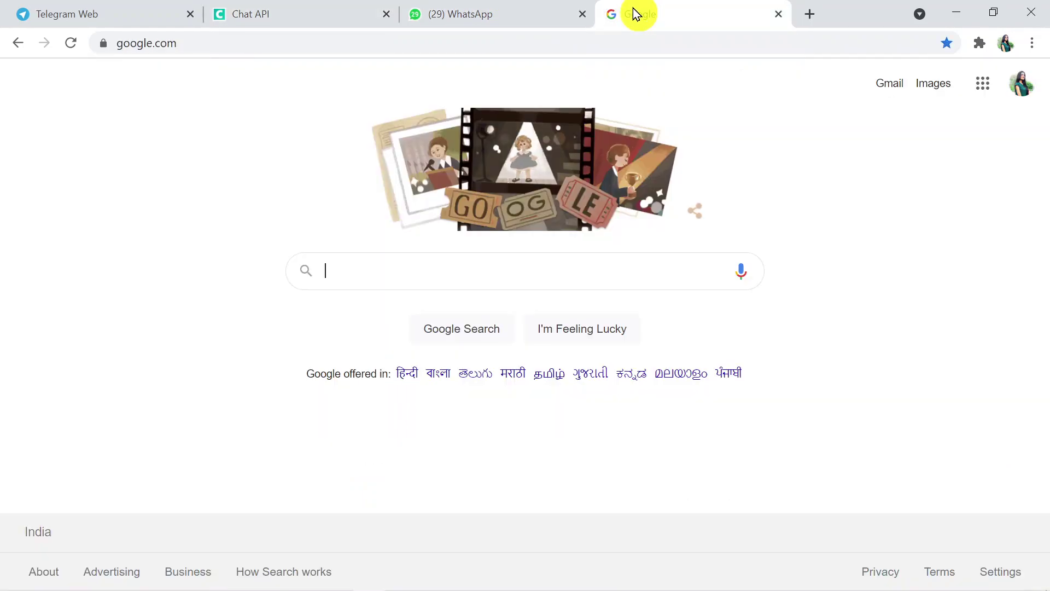
left_click(451, 41)
type("pabbly.")
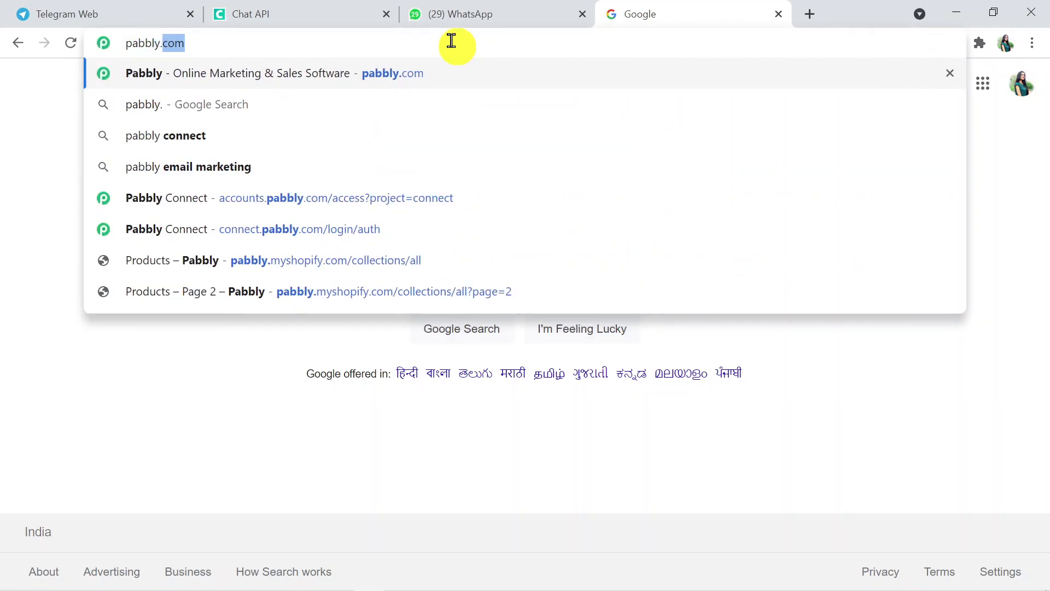
type("com")
key("Return")
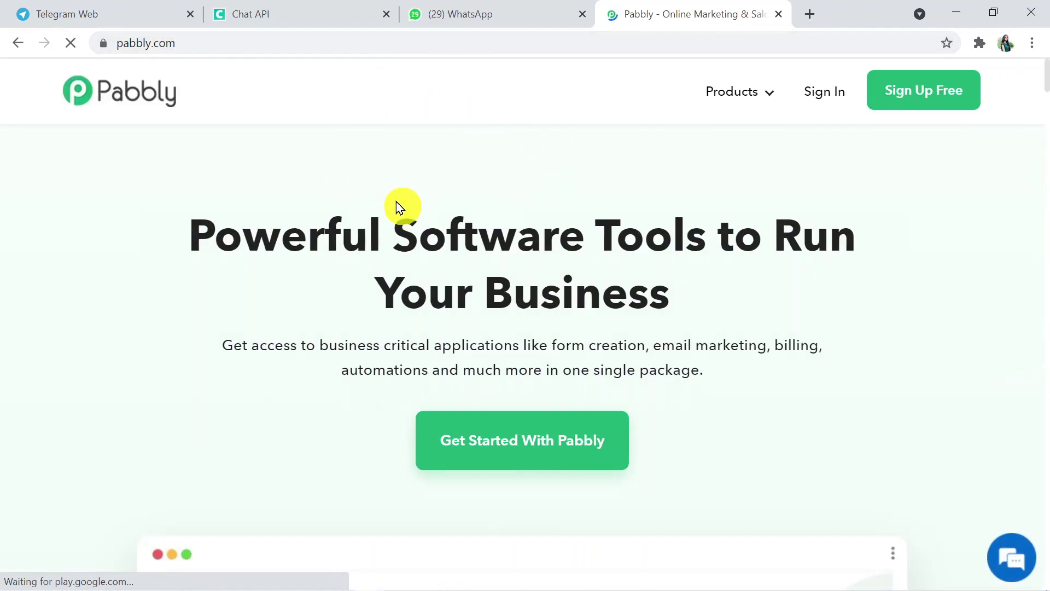
- Open the Connect product page, sign in to Pabbly and access the Connect application
mouse_move(739, 106)
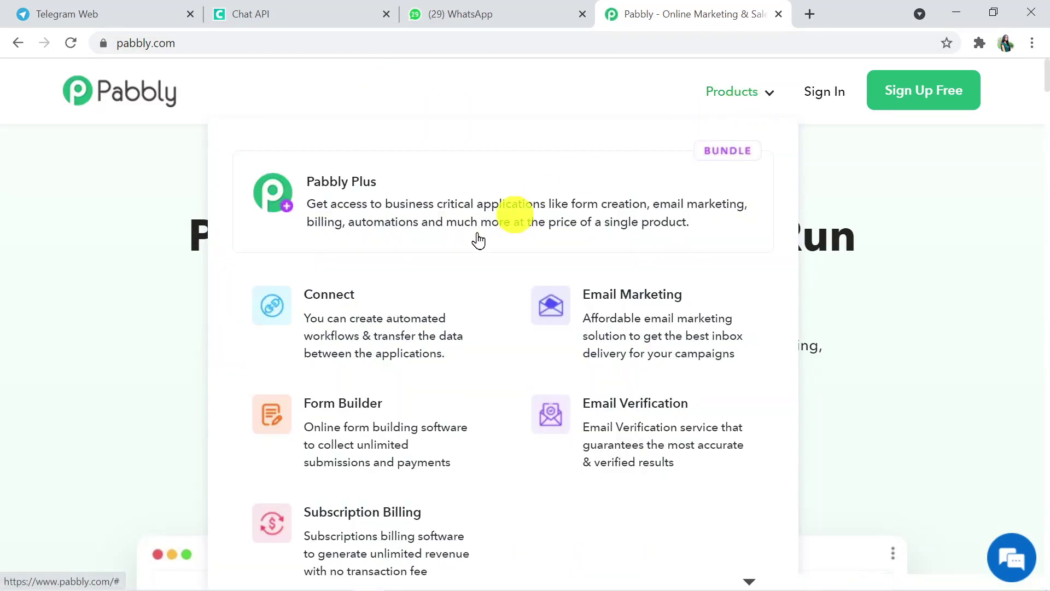
left_click(370, 303)
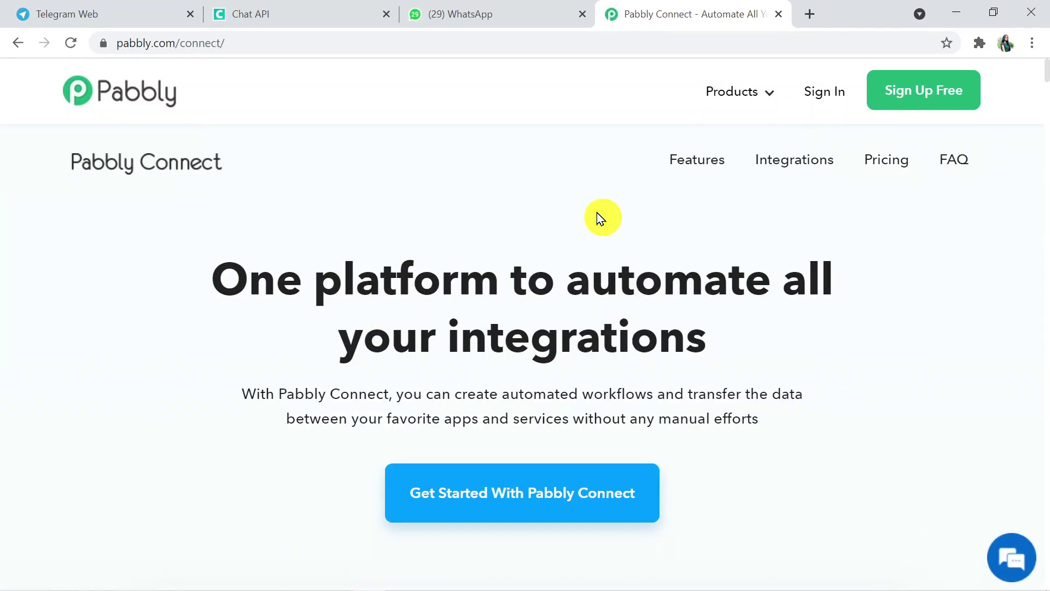
left_click(830, 96)
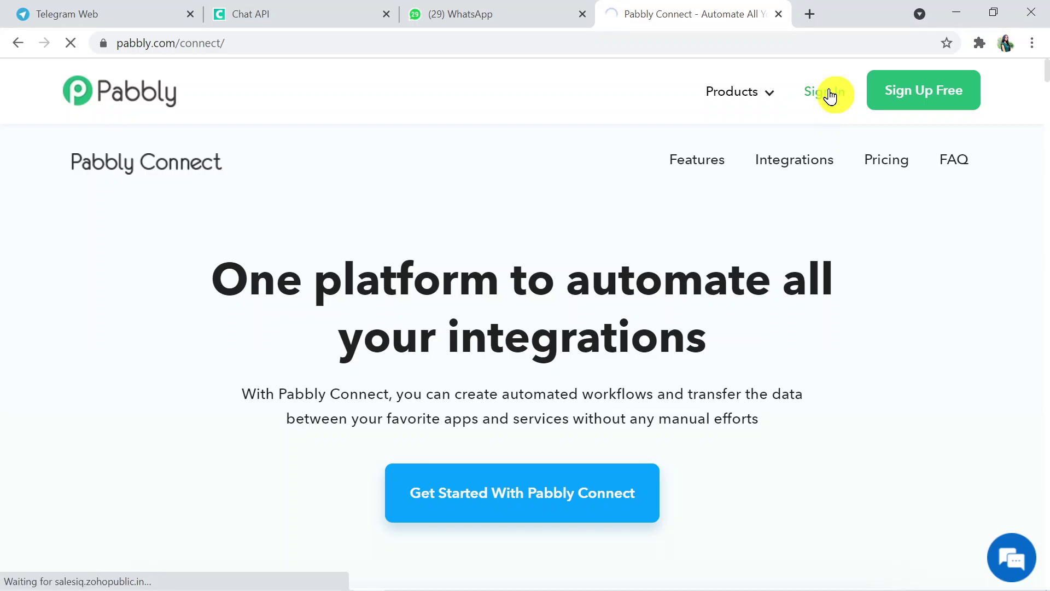
left_click_drag(1046, 215, 1045, 359)
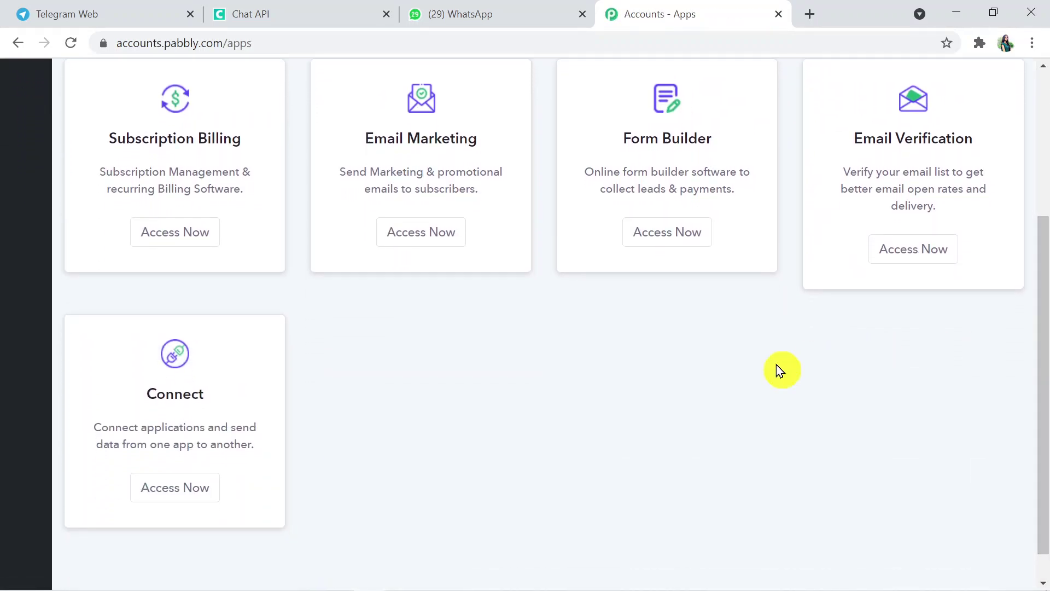
left_click(182, 492)
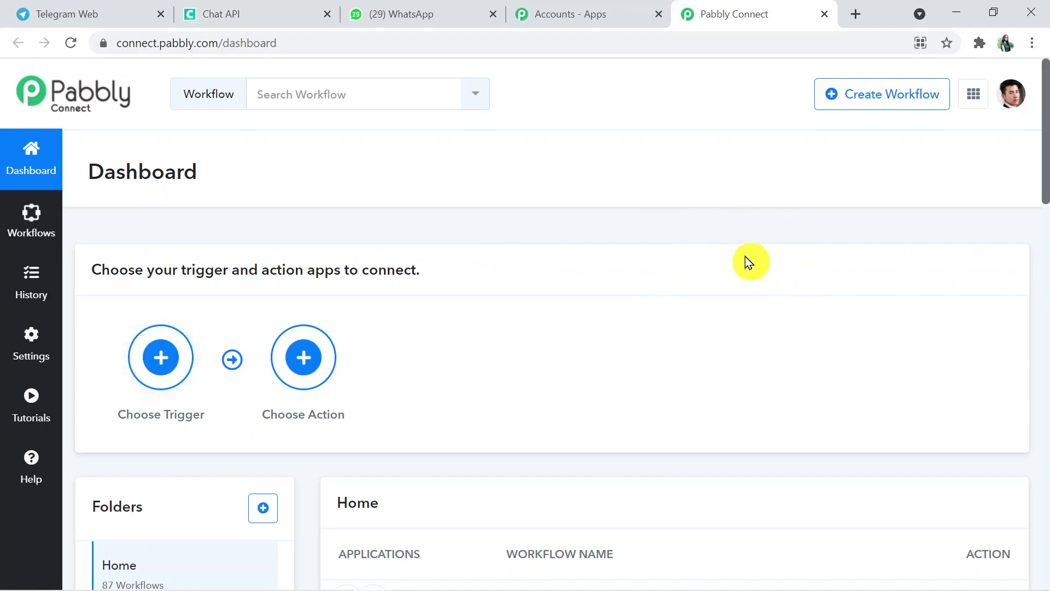
- Create a new workflow named "WhatsApp to Telegram"
left_click(871, 103)
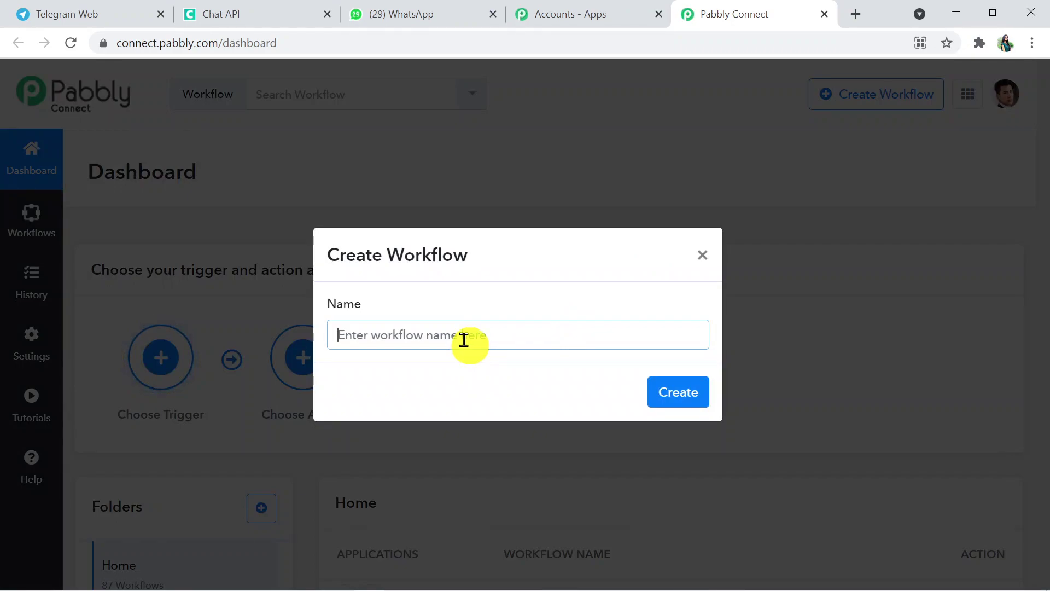
type("W")
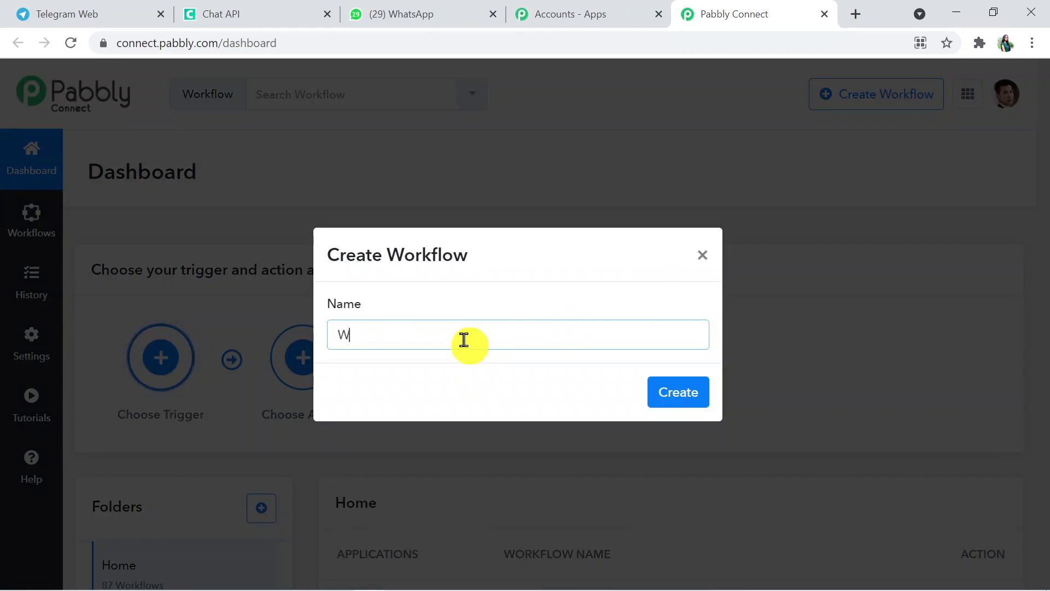
type("hatsApp tpp")
key("BackSpace")
type("o Telegra")
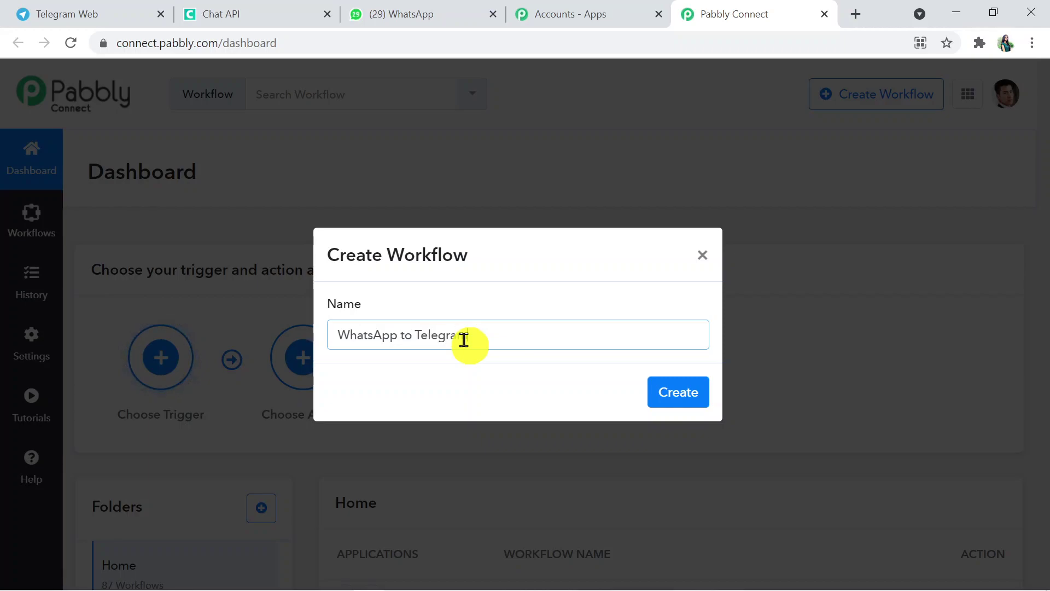
type("m")
left_click(696, 391)
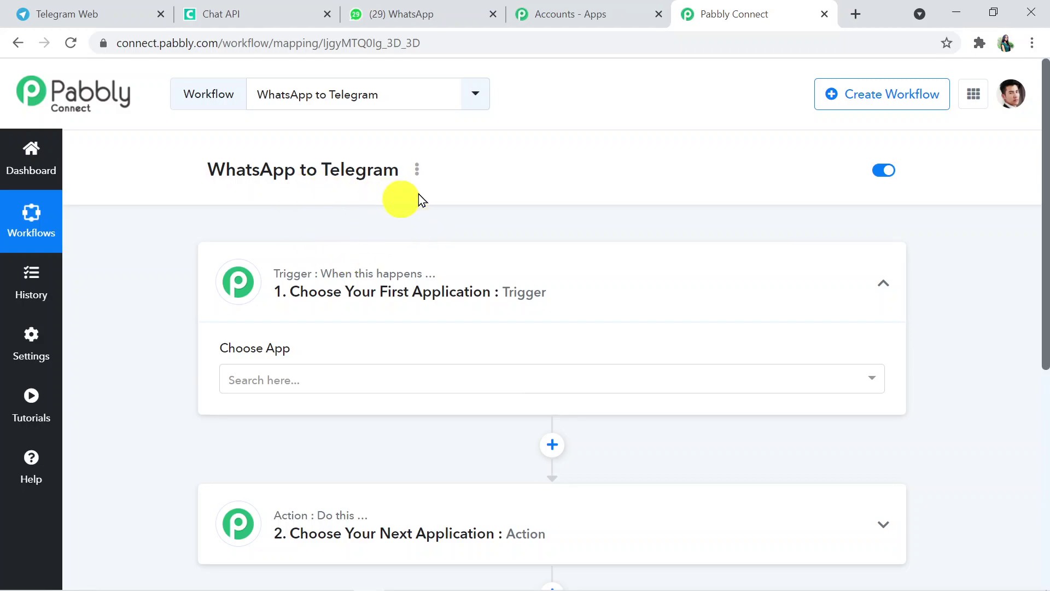
- Expand the workflow's second step, the action, to show its app selection below the trigger
left_click_drag(1044, 265, 1044, 345)
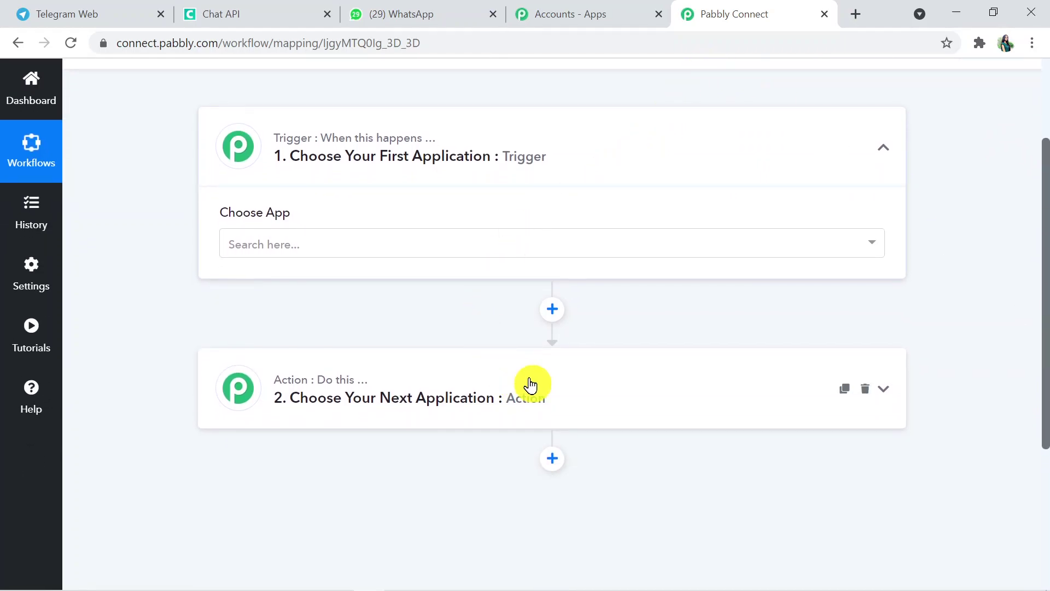
left_click(555, 379)
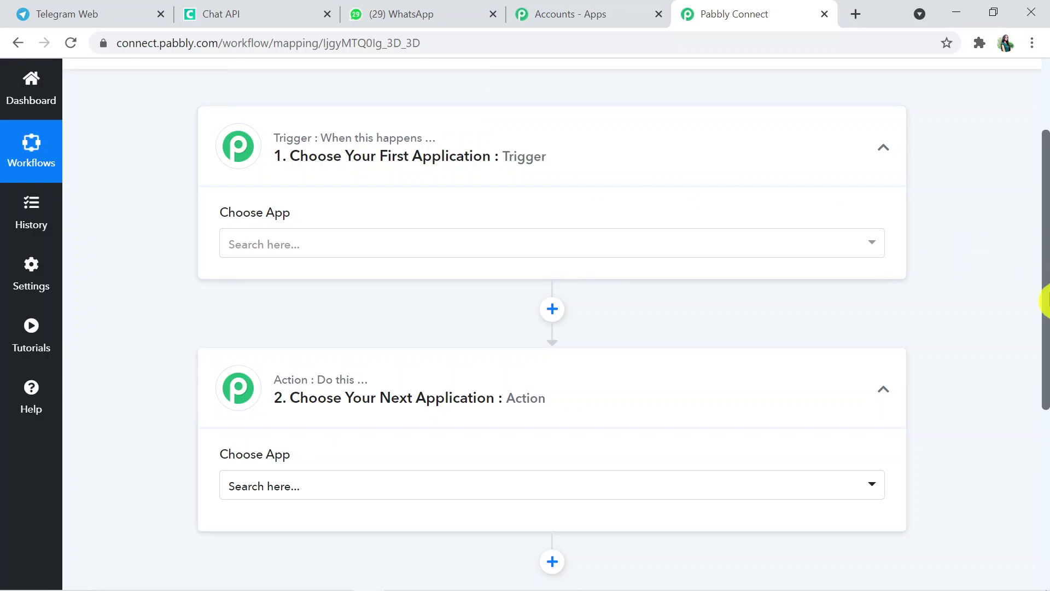
left_click_drag(1047, 304, 1046, 236)
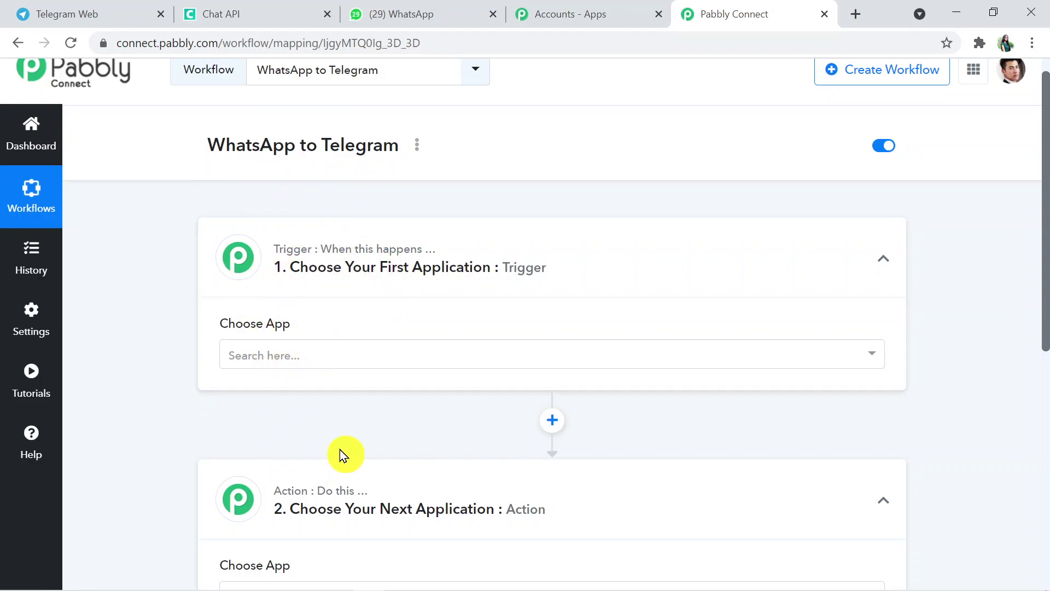
mouse_move(304, 494)
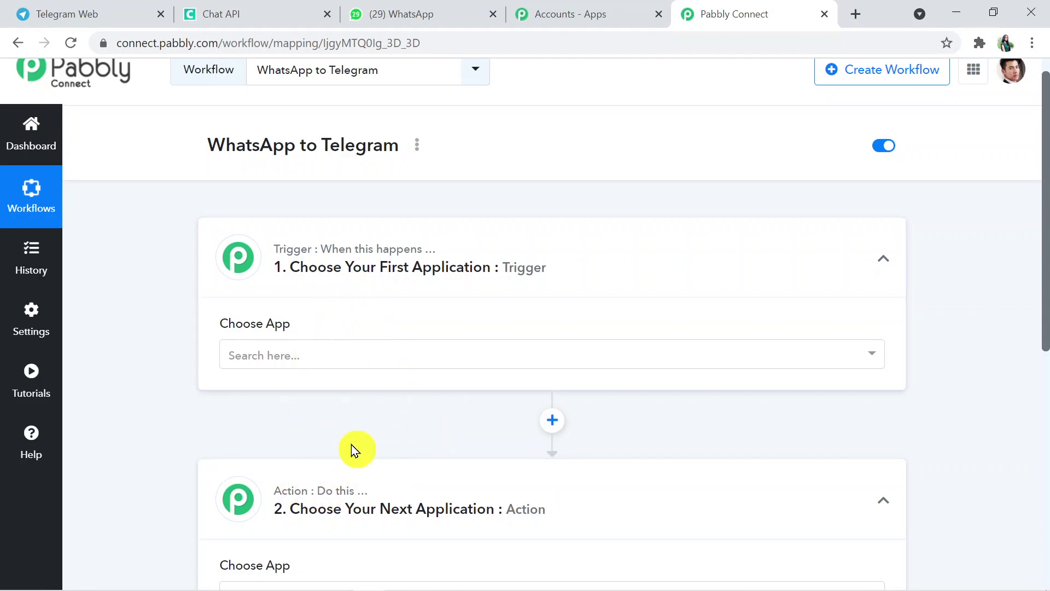
left_click_drag(1045, 328, 1046, 382)
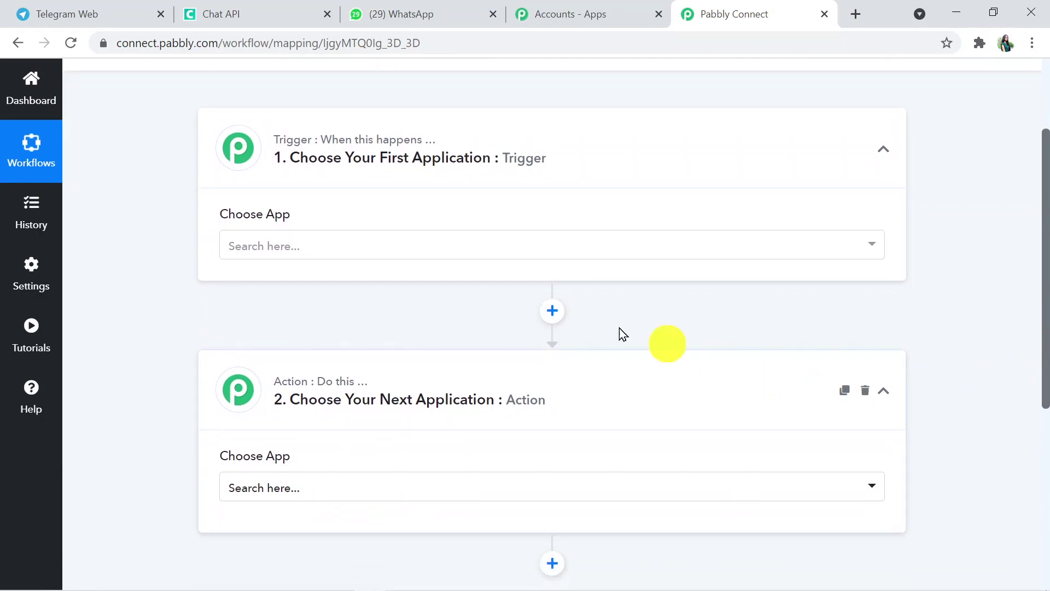
- Choose Chat API as the trigger app and set the trigger event to New Messages
left_click(401, 243)
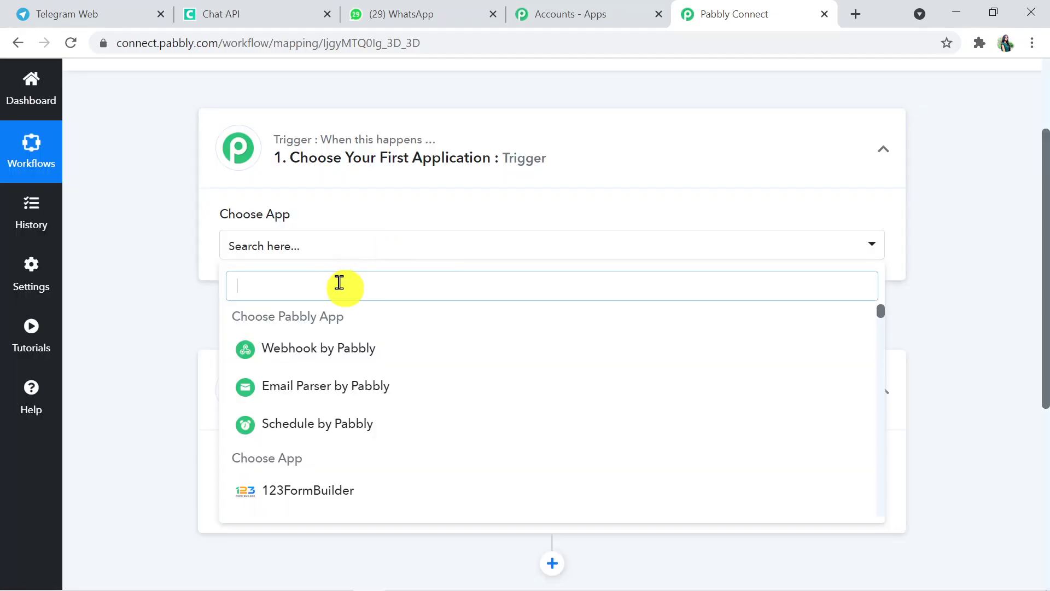
type("Chat")
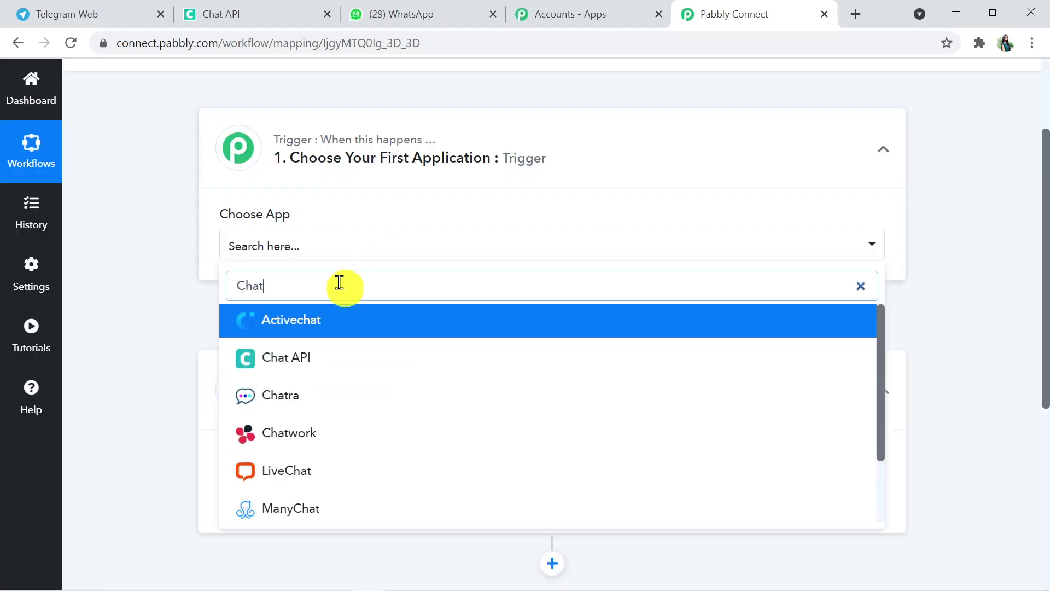
left_click(349, 356)
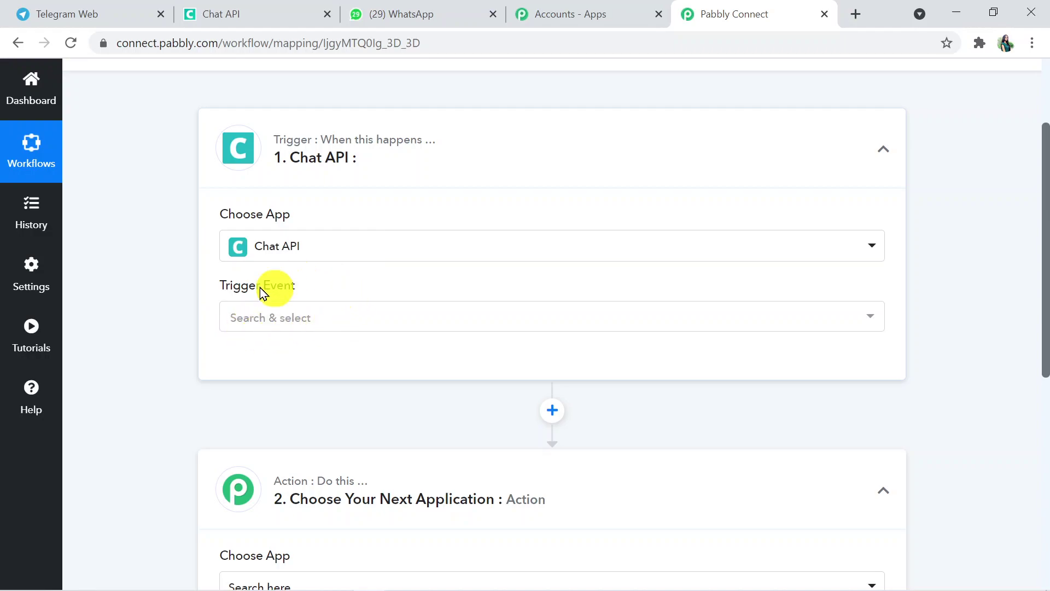
left_click(293, 320)
left_click(293, 396)
key("ctrl+l")
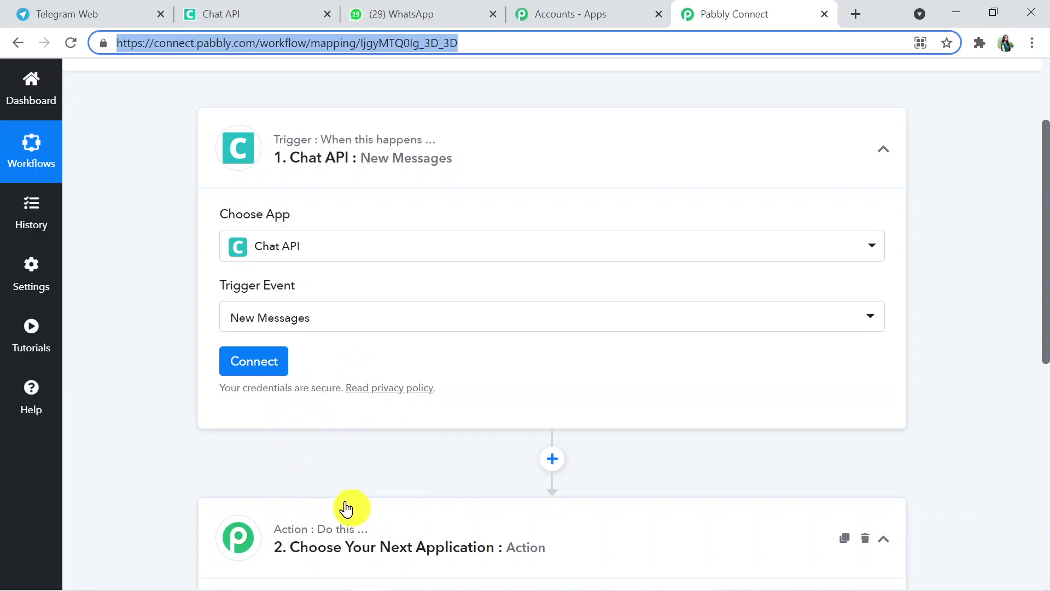
- Start a new Chat API connection for the trigger and fill in the API URL copied from the Chat API instance page
mouse_move(1045, 352)
left_mouse_down()
mouse_move(1046, 398)
mouse_move(1045, 365)
left_mouse_up()
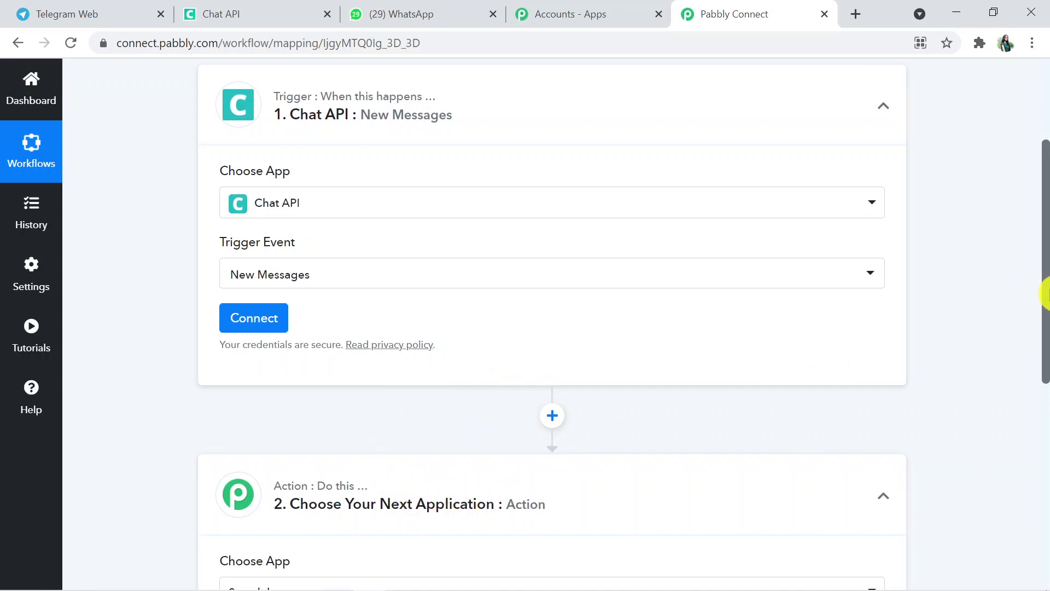
left_click_drag(1046, 291, 1045, 316)
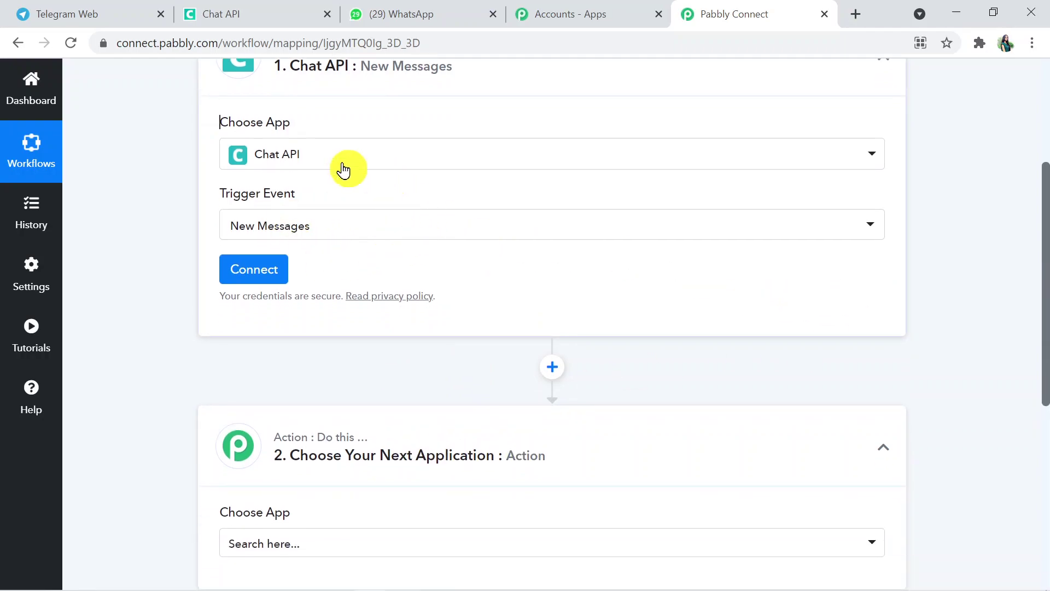
left_click(244, 277)
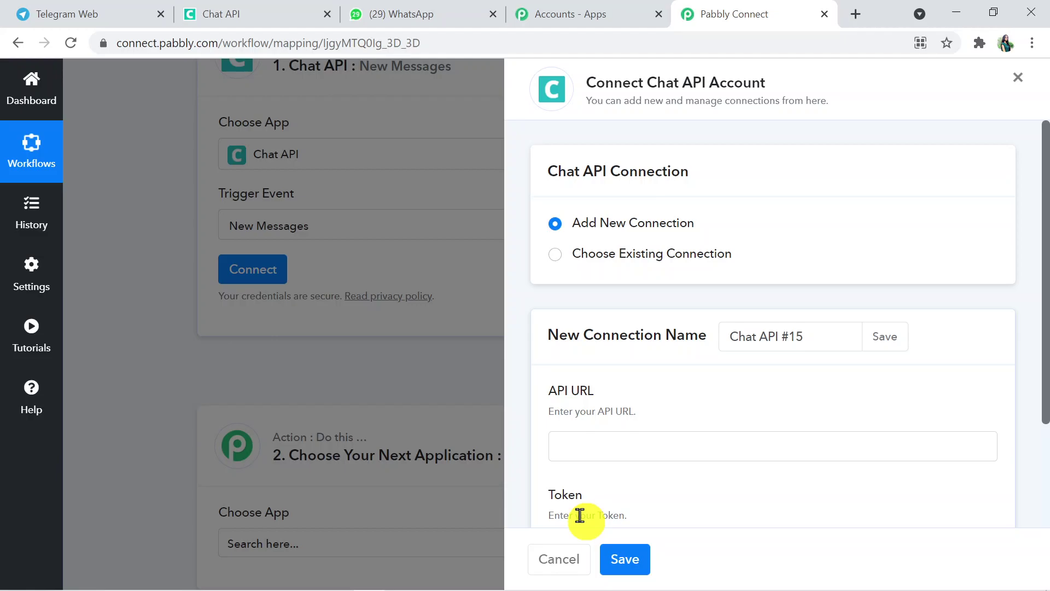
left_click(269, 10)
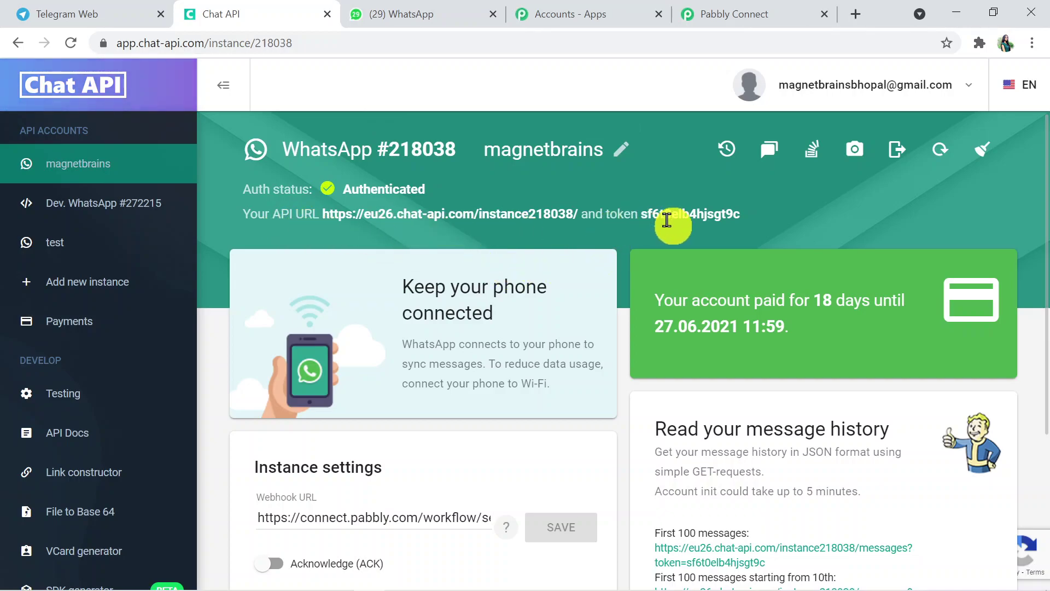
left_click_drag(317, 216, 579, 208)
key("ctrl+c")
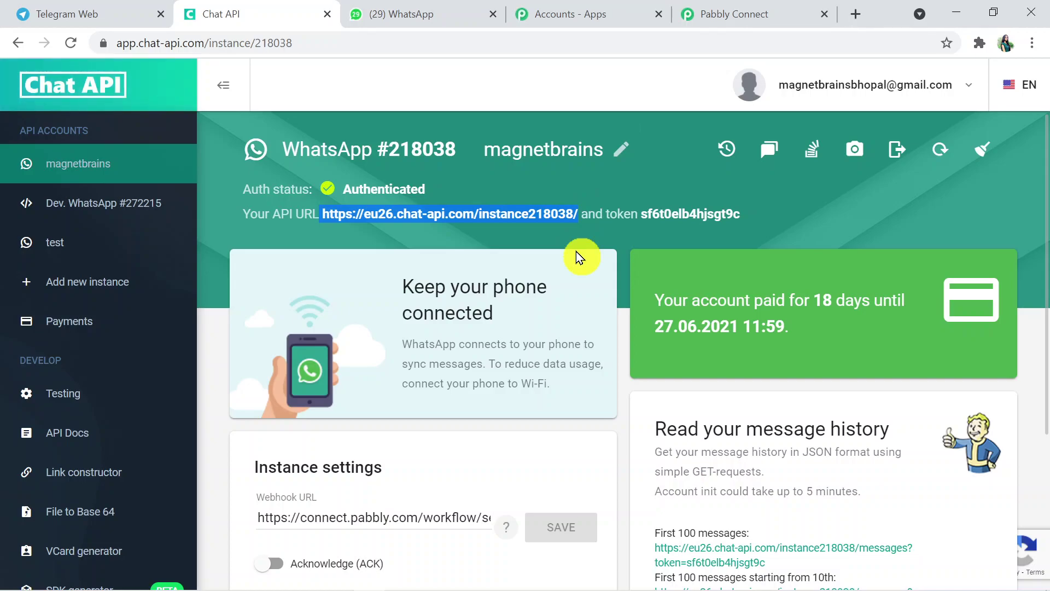
left_click(694, 12)
left_click(623, 446)
key("ctrl+v")
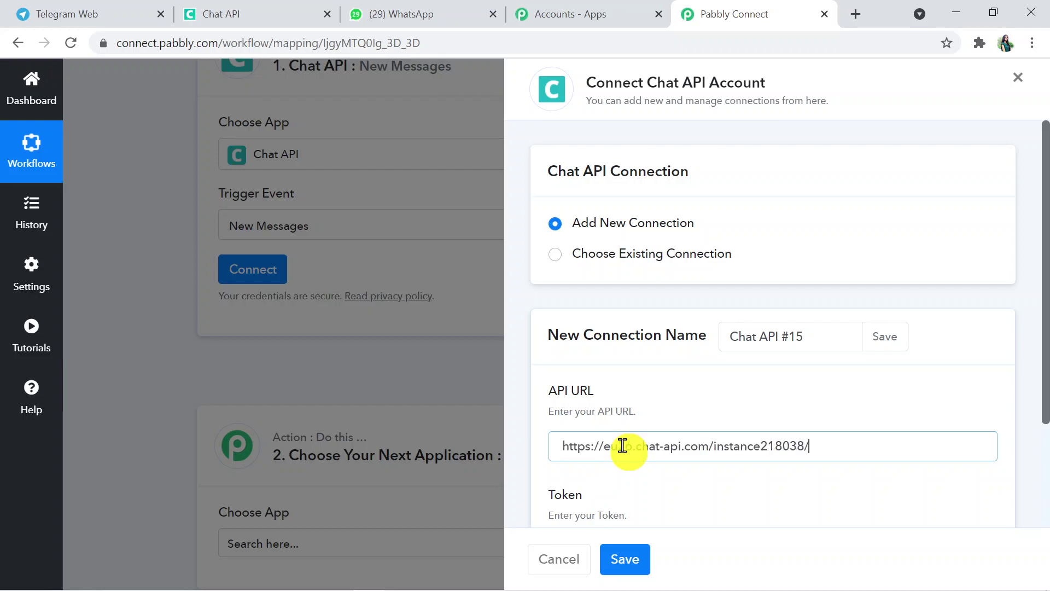
- Copy the token from the Chat API instance page into the connection's Token field and save the Chat API connection
left_click_drag(1045, 344, 1045, 390)
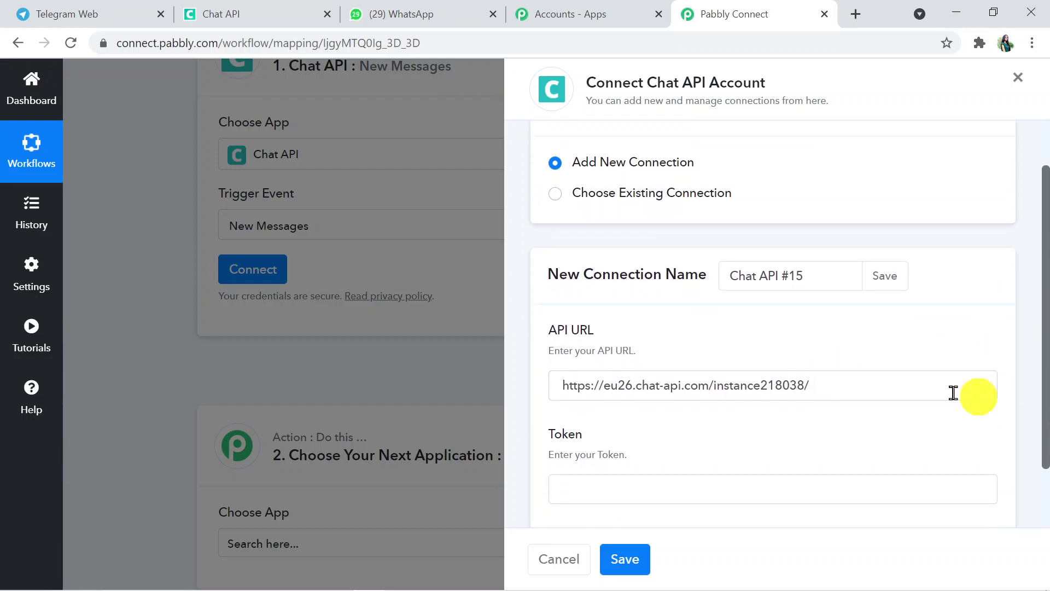
left_click(656, 477)
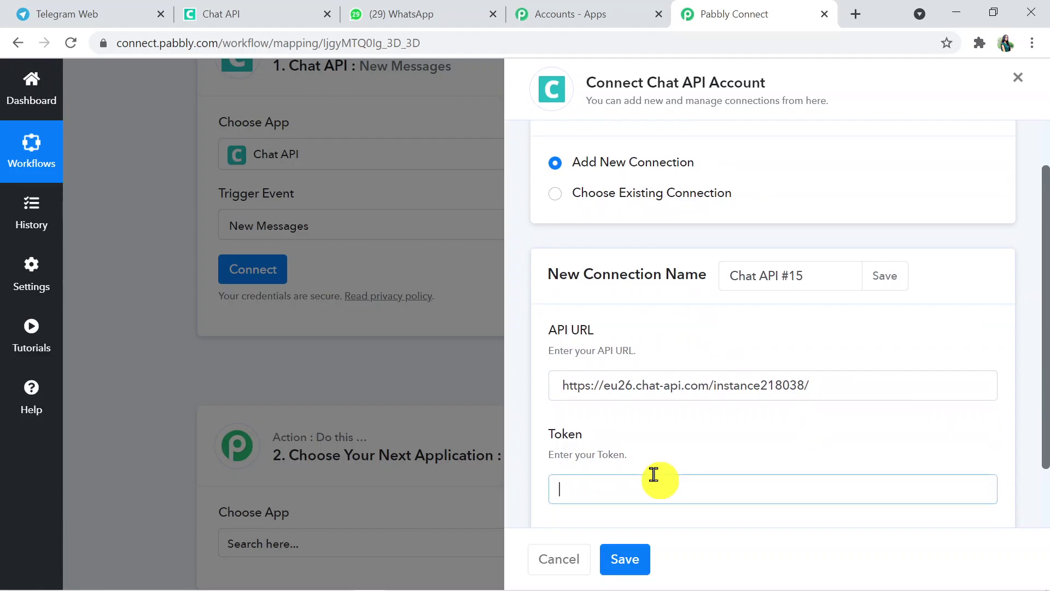
left_click(269, 8)
left_click_drag(642, 219, 688, 235)
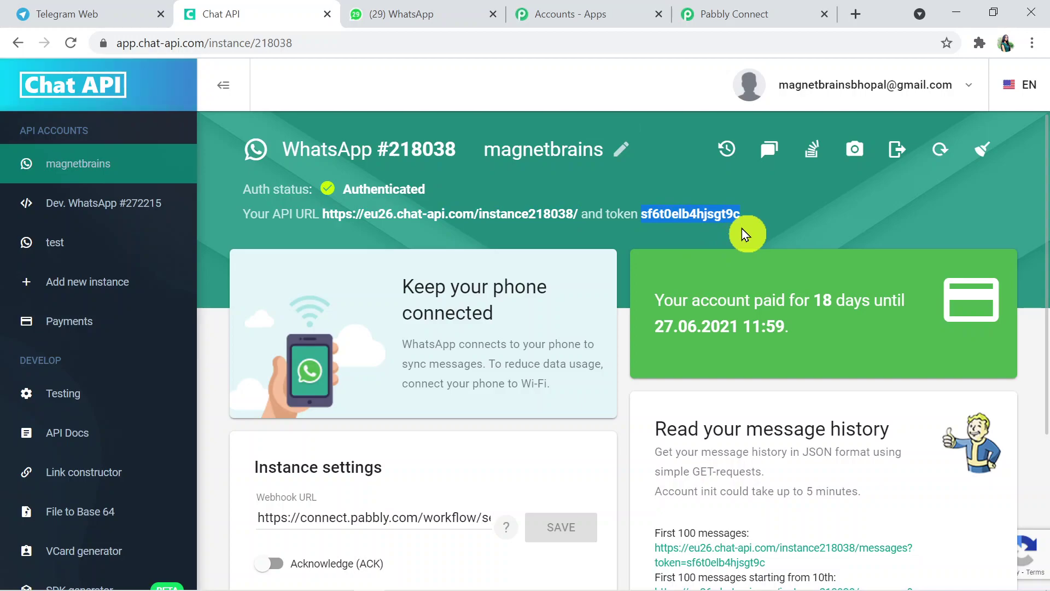
left_click(747, 12)
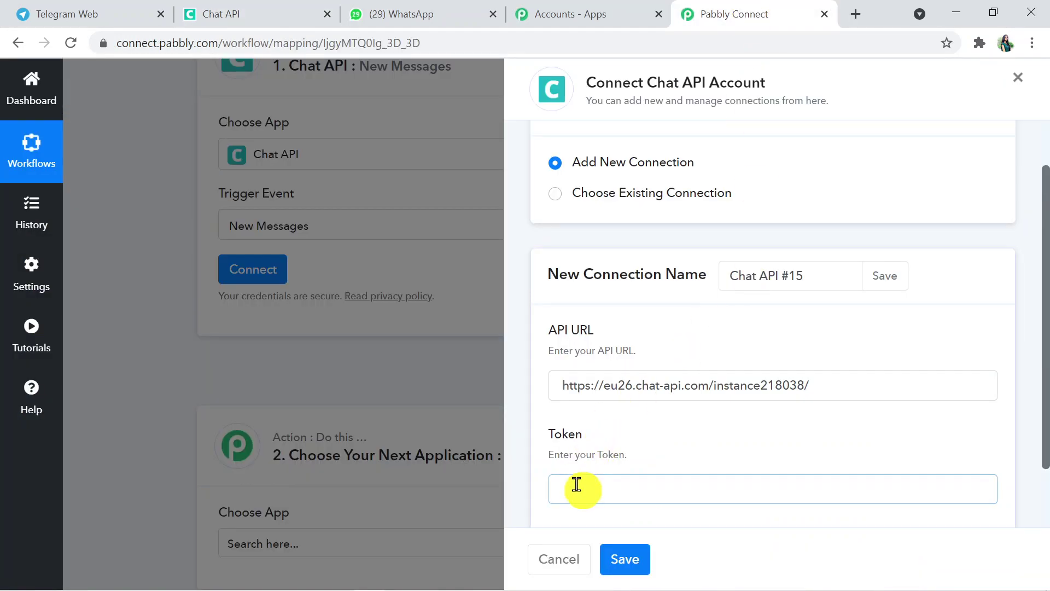
key("ctrl+v")
left_click(631, 563)
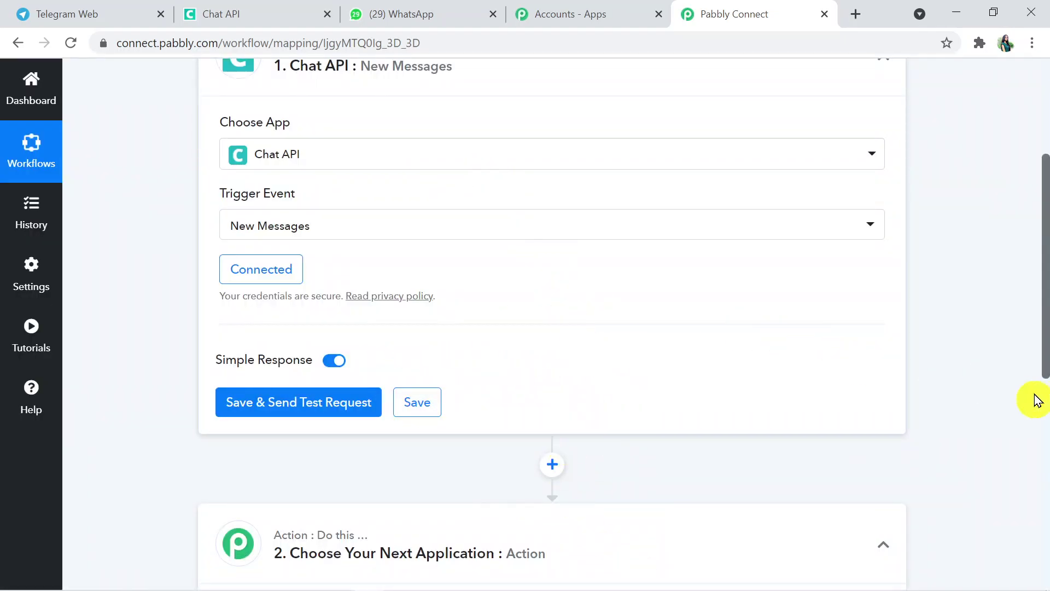
- Save the Chat API trigger with Simple Response on and send a test request to start capturing the webhook response
scroll(1045, 339, "down", 1)
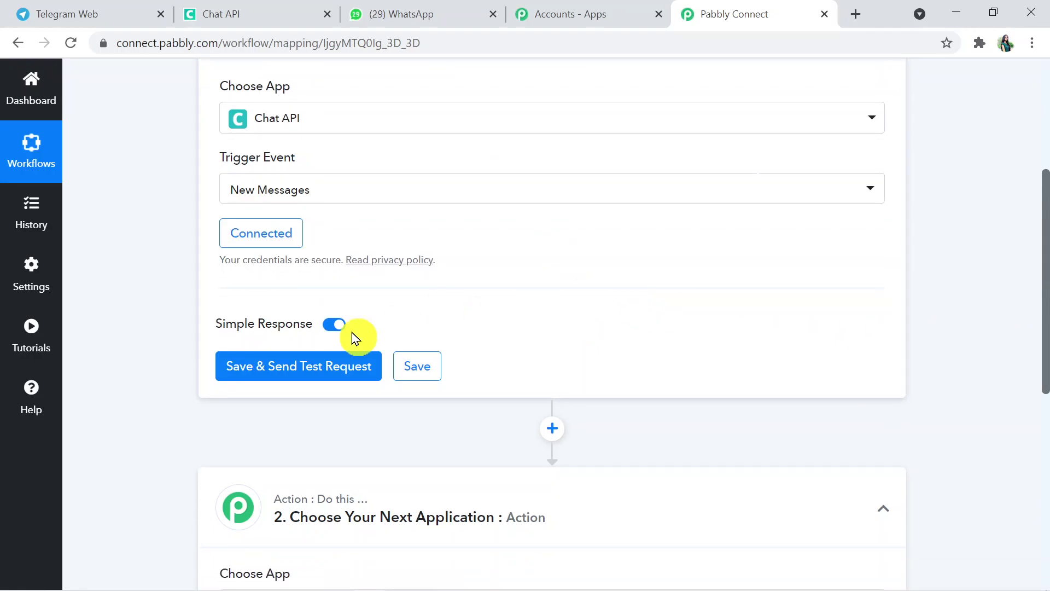
left_click(306, 375)
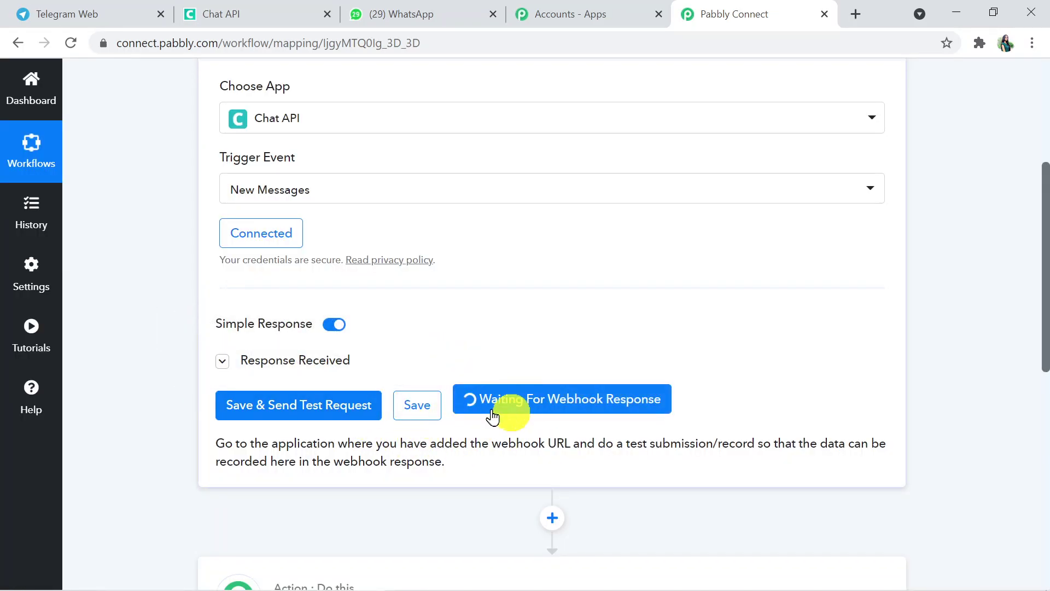
left_click(572, 404)
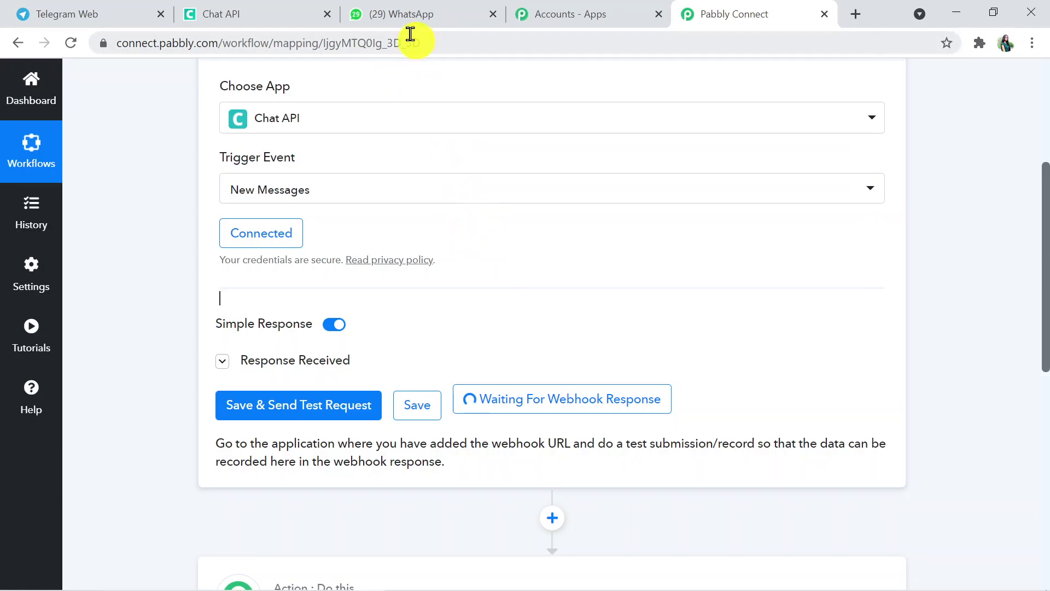
- Switch to WhatsApp and send the Sales Team group a three-line message: "Hello,", "How are you doing,?", "Where do you live now."
left_click(414, 15)
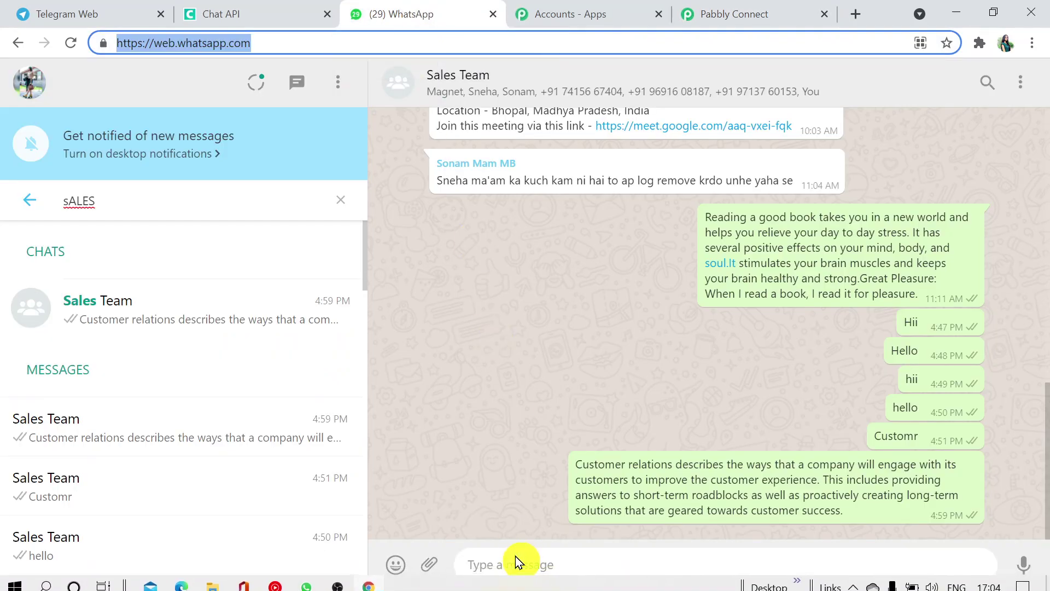
left_click(500, 569)
type("Hello, how are you doing,")
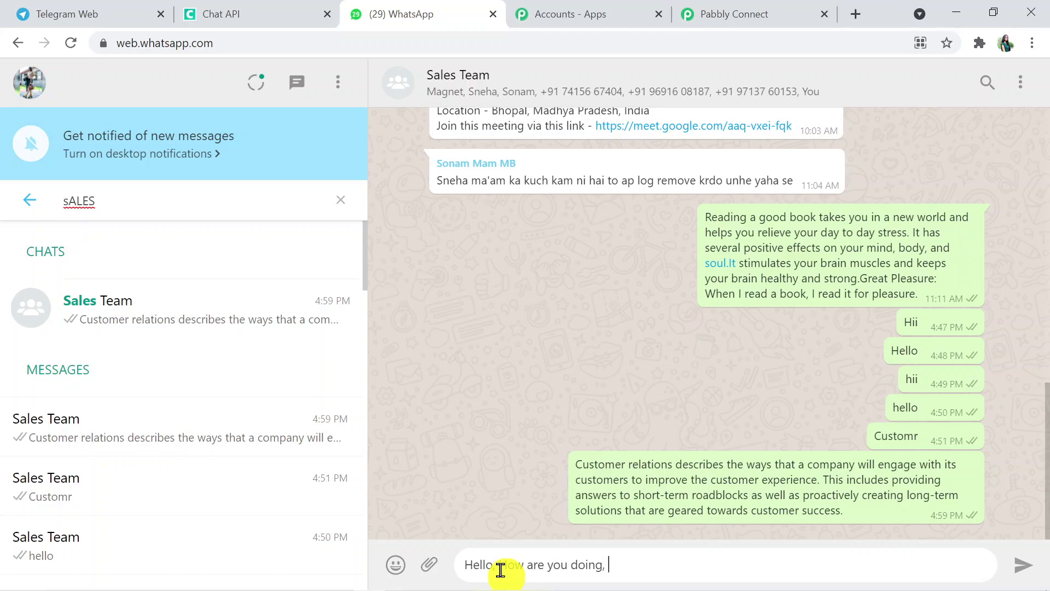
scroll(533, 571, "up", 1)
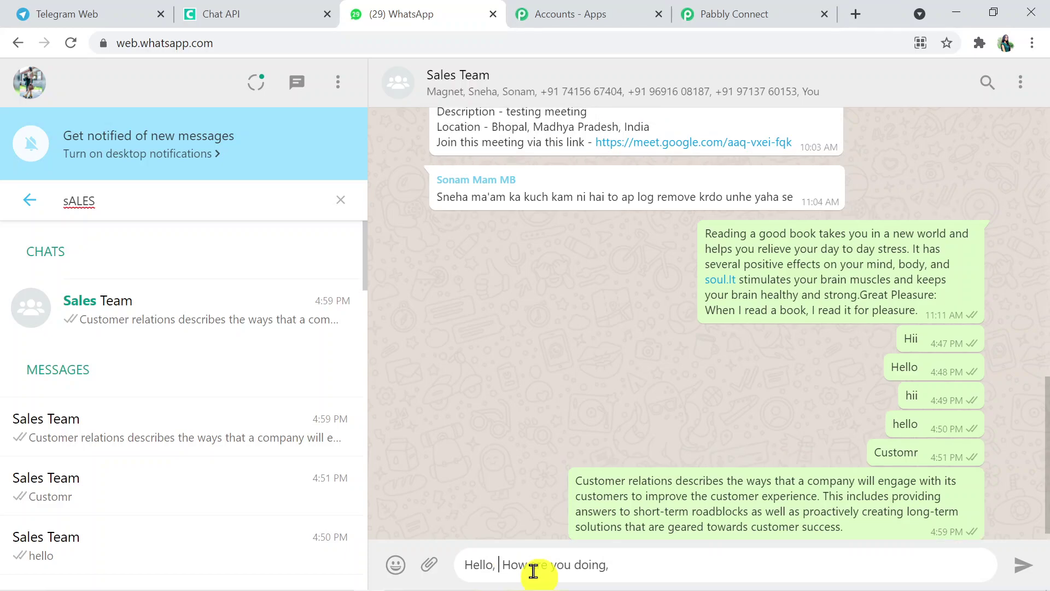
key("shift+Return")
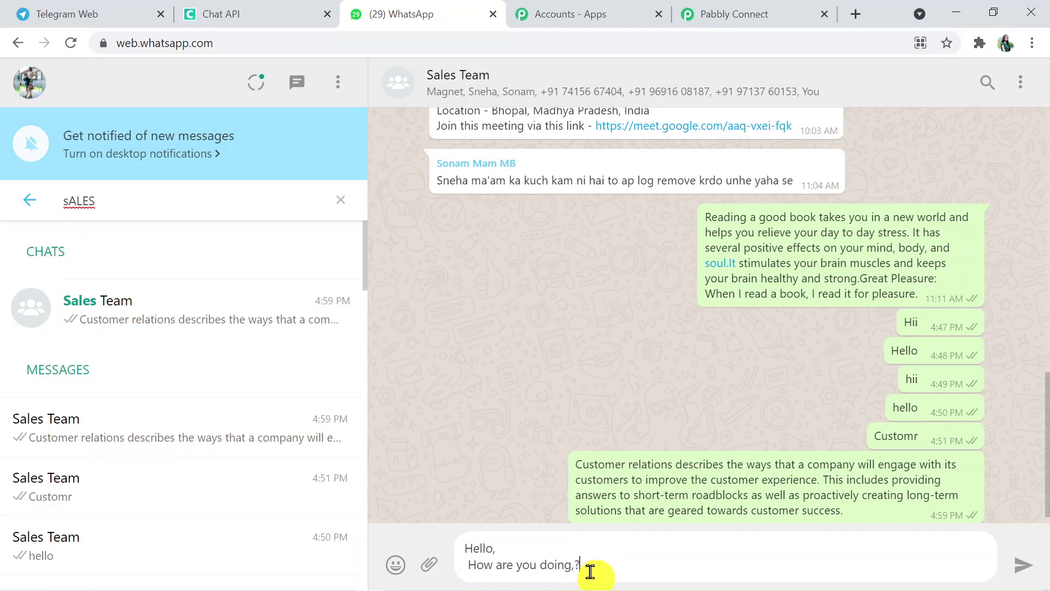
key("shift+Return")
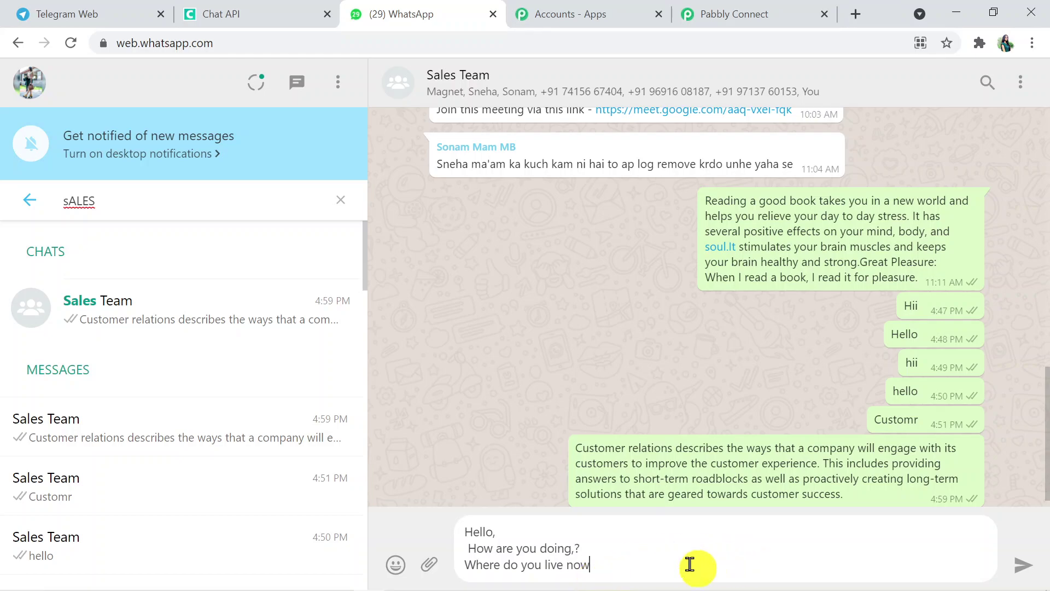
left_click(1037, 567)
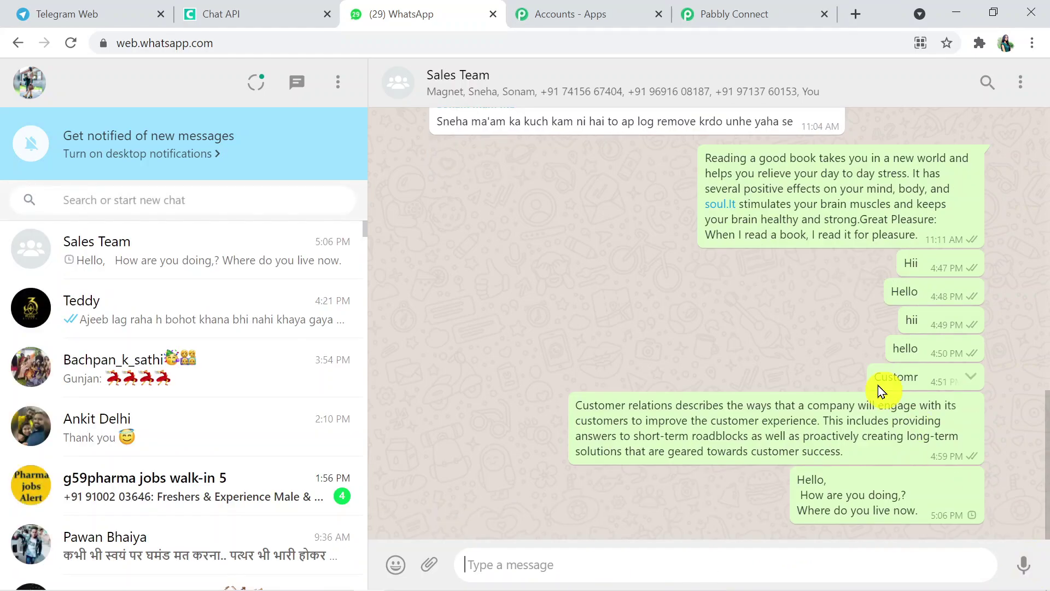
- Return to Pabbly Connect and examine the trigger's captured response, enlarging the Messages 0 Body value to read the full message
left_click(725, 18)
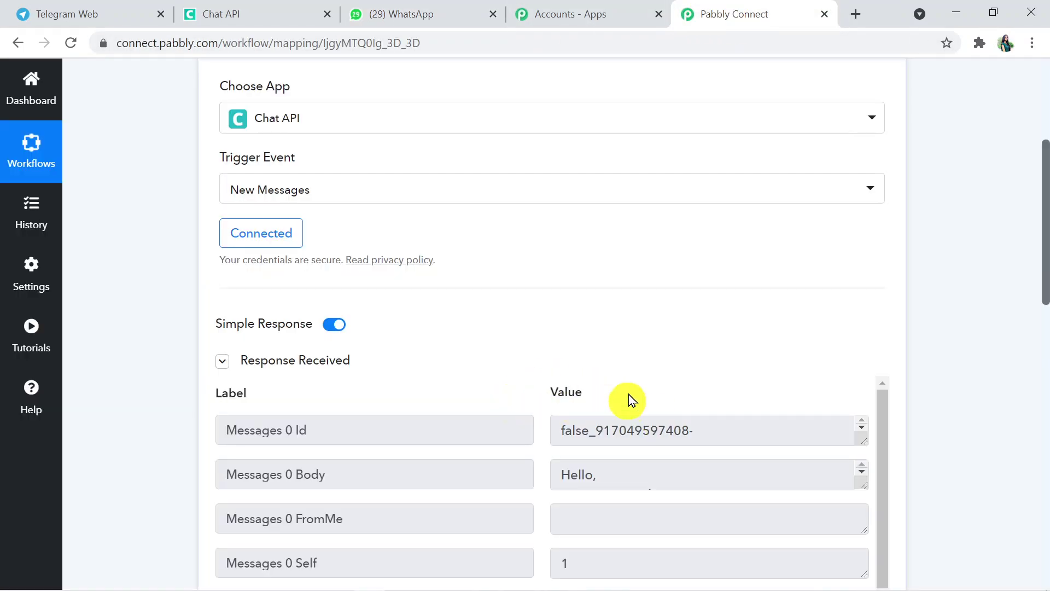
scroll(931, 329, "down", 4)
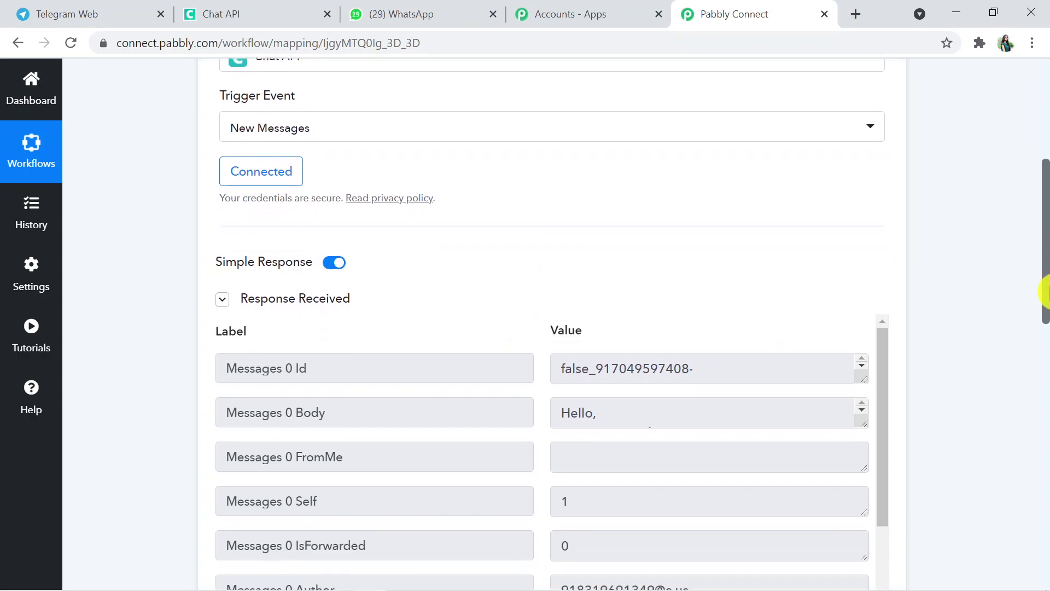
left_click_drag(855, 286, 860, 338)
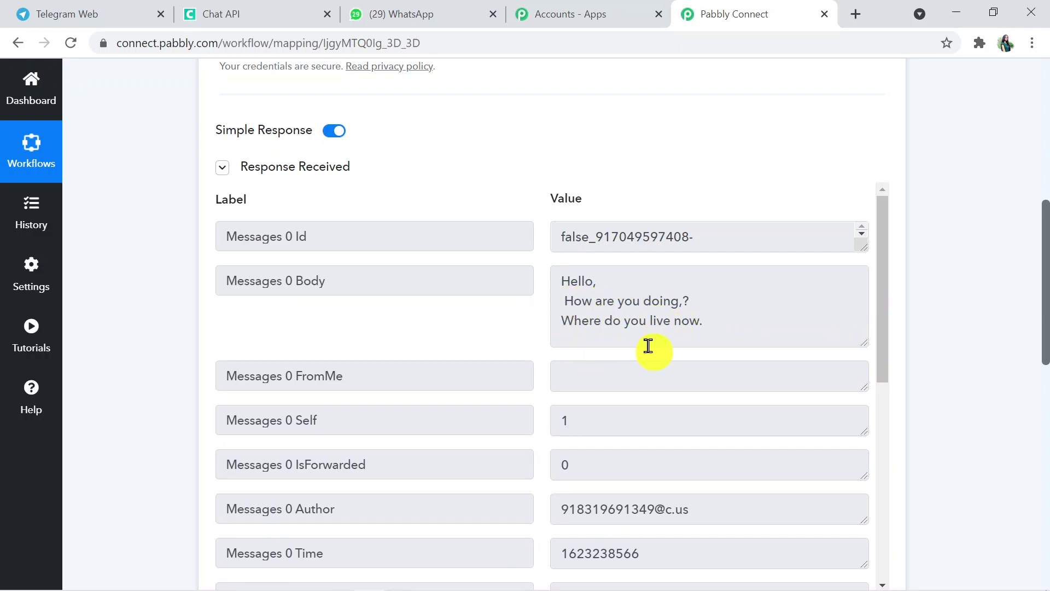
left_click_drag(888, 317, 889, 579)
left_click_drag(1046, 329, 1047, 400)
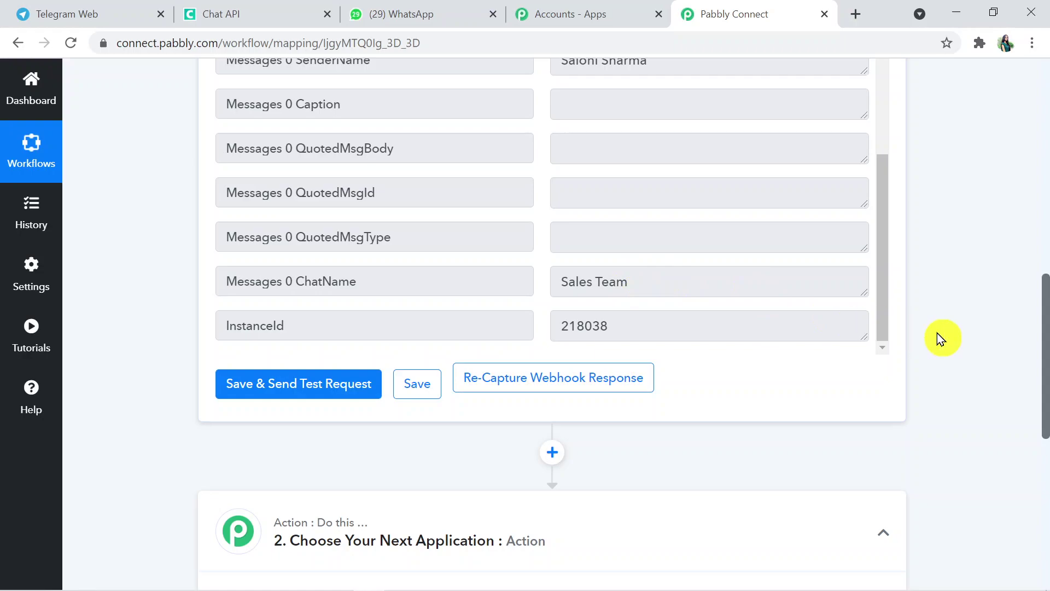
- Choose Telegram Bot as the action app and set the action event to Send a Text Message or a Reply
left_click_drag(1046, 368, 1048, 439)
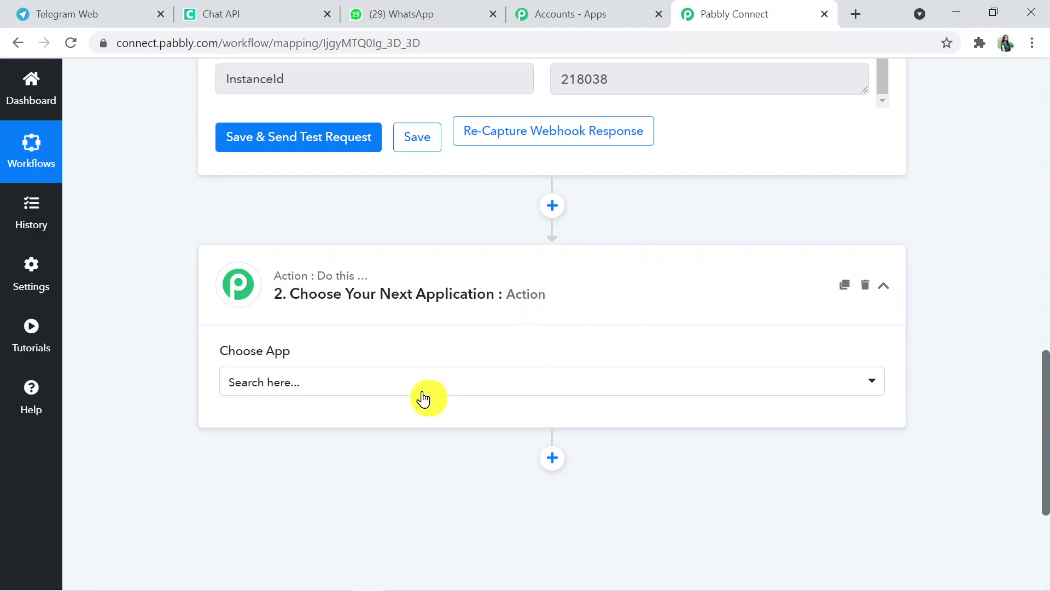
left_click(400, 381)
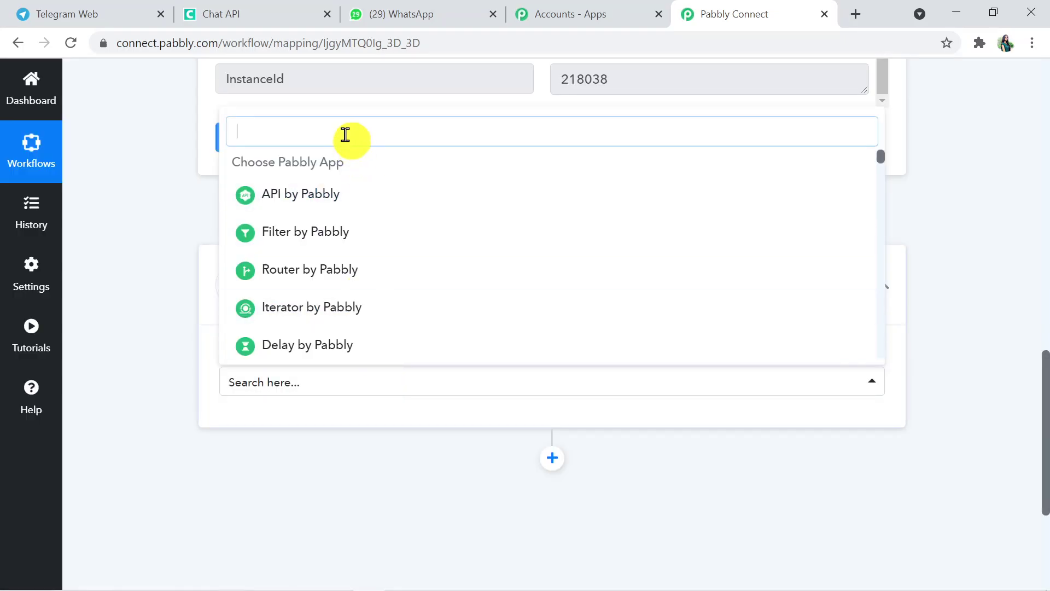
type("tele")
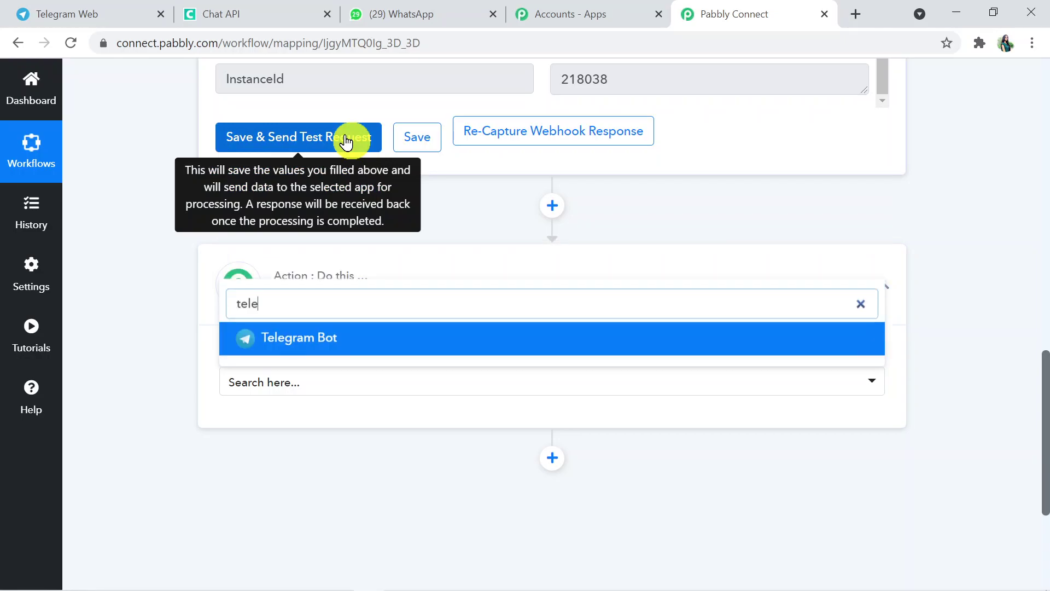
left_click(352, 347)
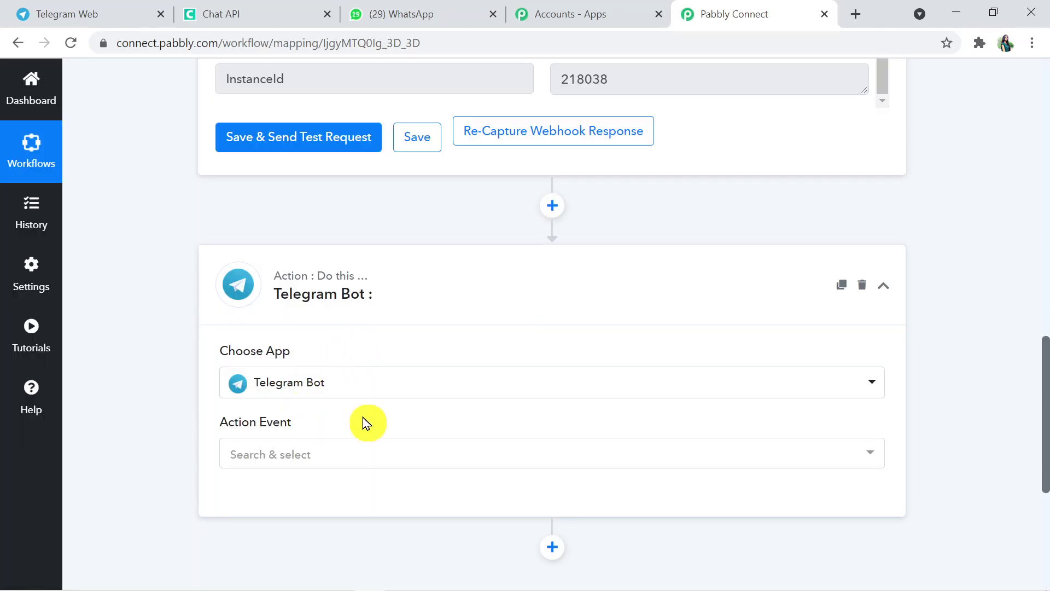
left_click(328, 452)
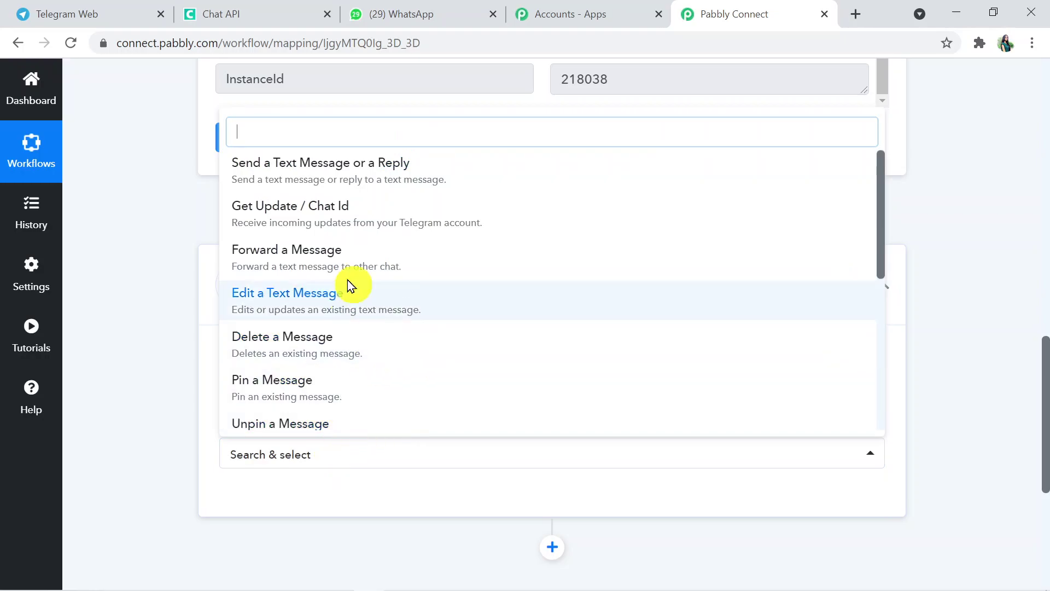
left_click(391, 172)
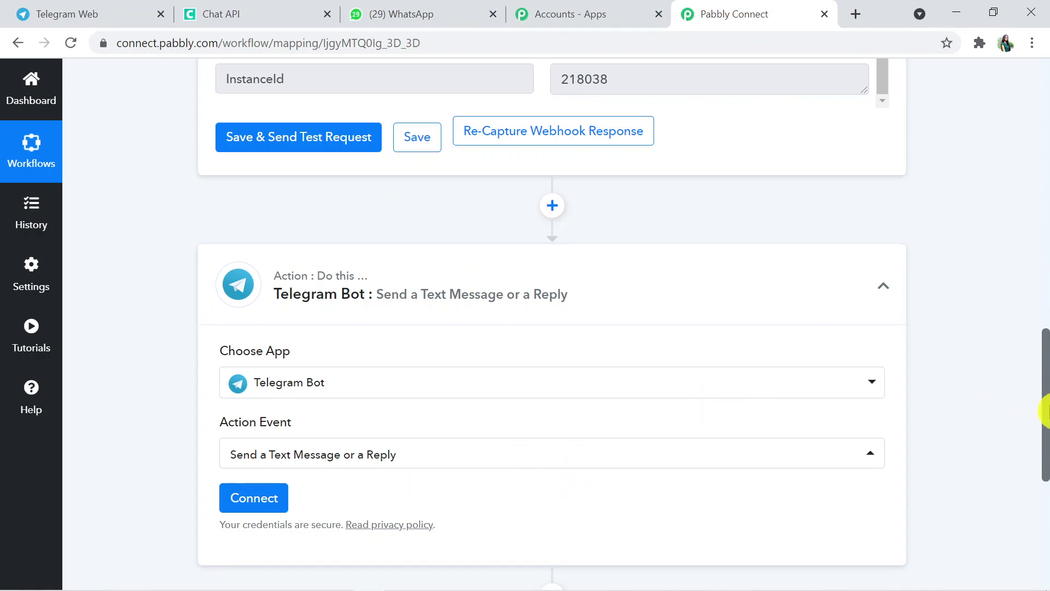
- Start a new Telegram Bot connection for the action and read the instructions for getting the bot token
scroll(1045, 410, "down", 1)
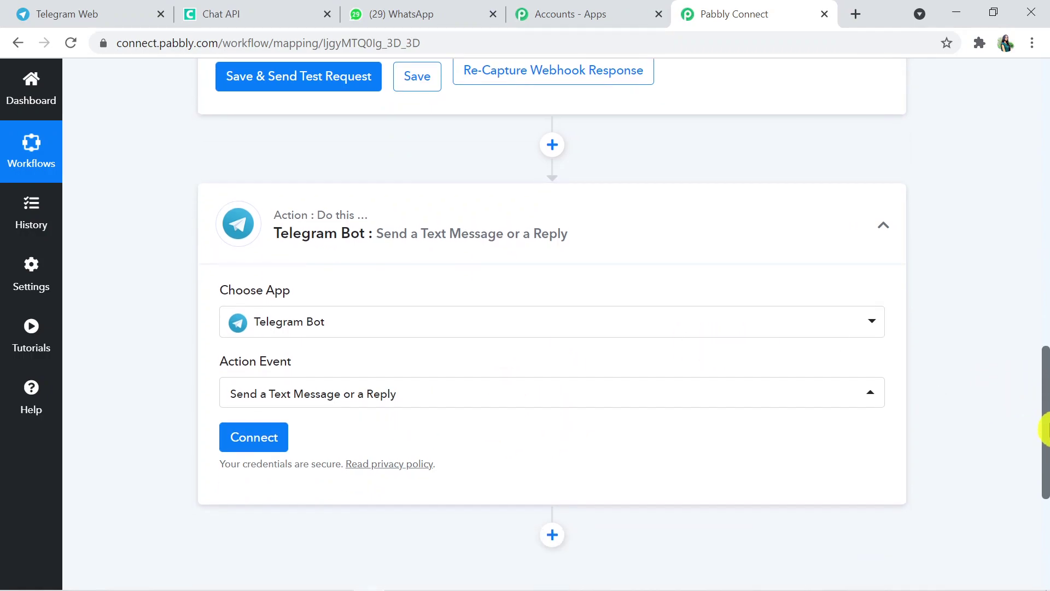
left_click(249, 441)
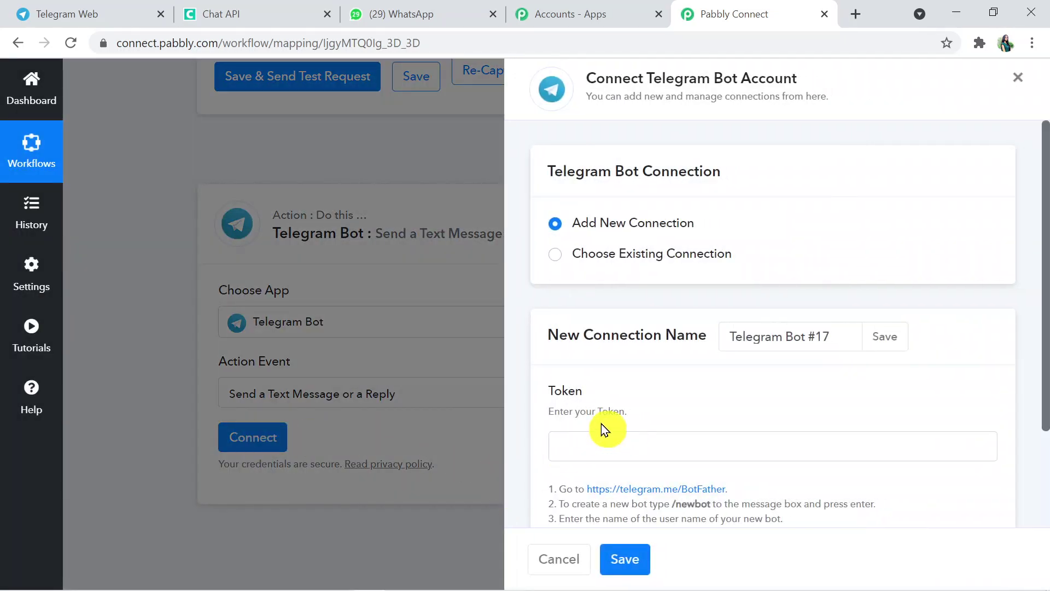
left_click_drag(1046, 293, 1036, 371)
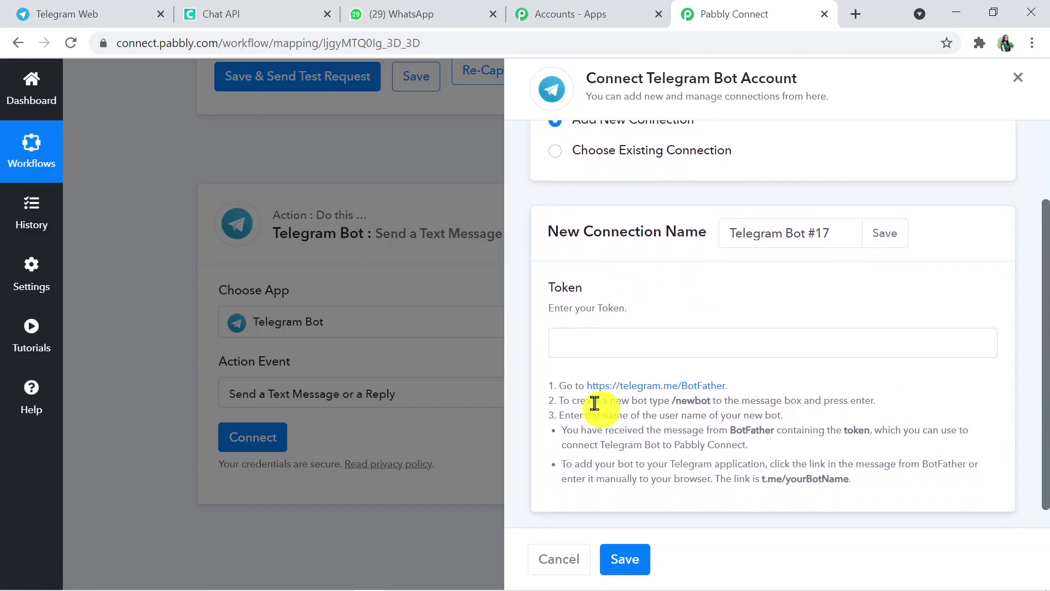
left_click_drag(558, 386, 874, 481)
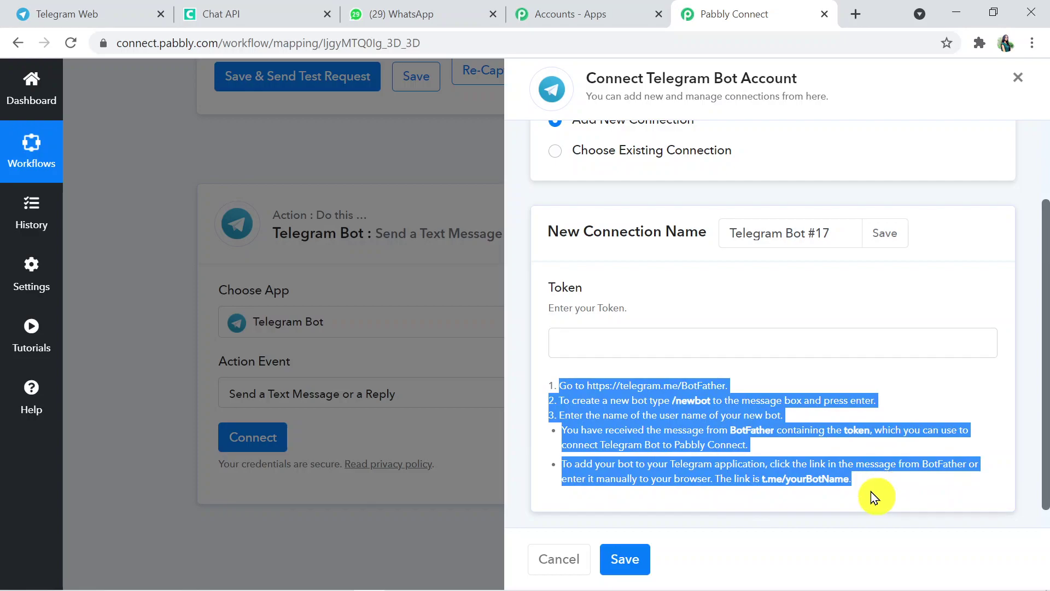
left_click(871, 491)
- Switch to Telegram Web, search for "bot", open the BotFather chat and send the /newbot command
left_click(107, 19)
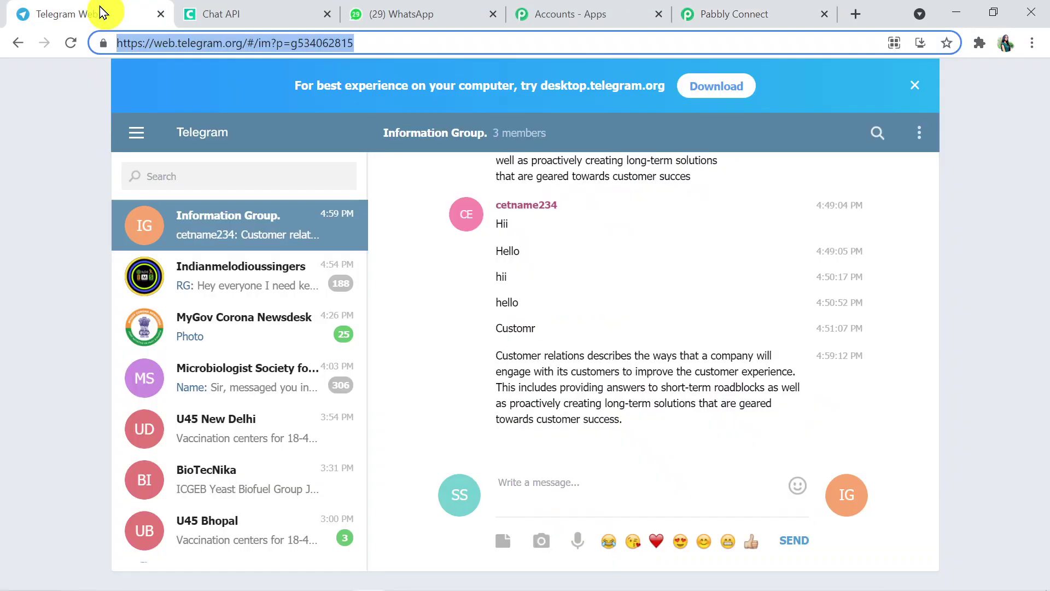
left_click(219, 173)
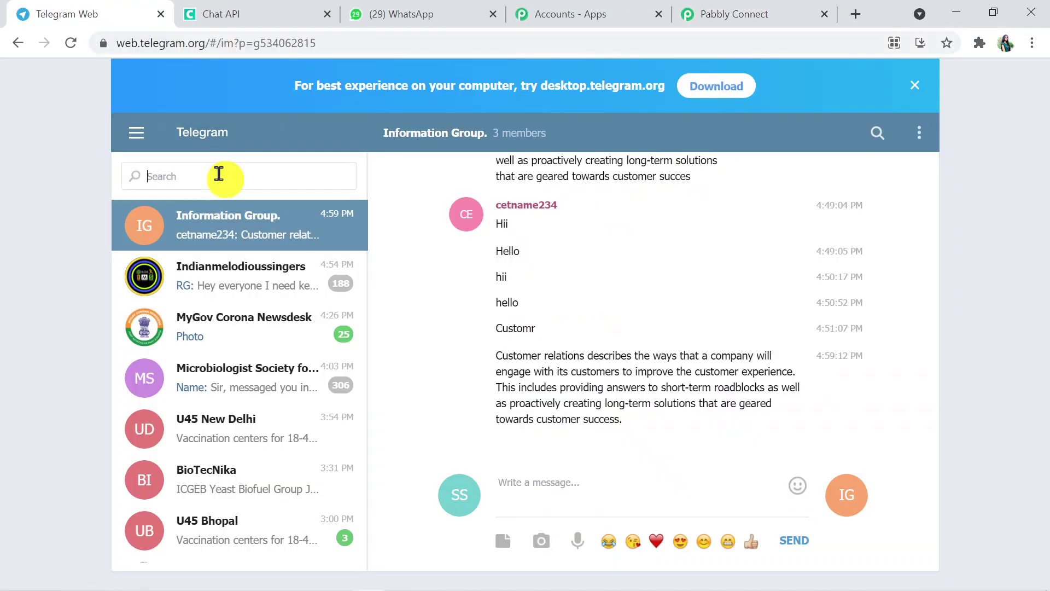
type("bot")
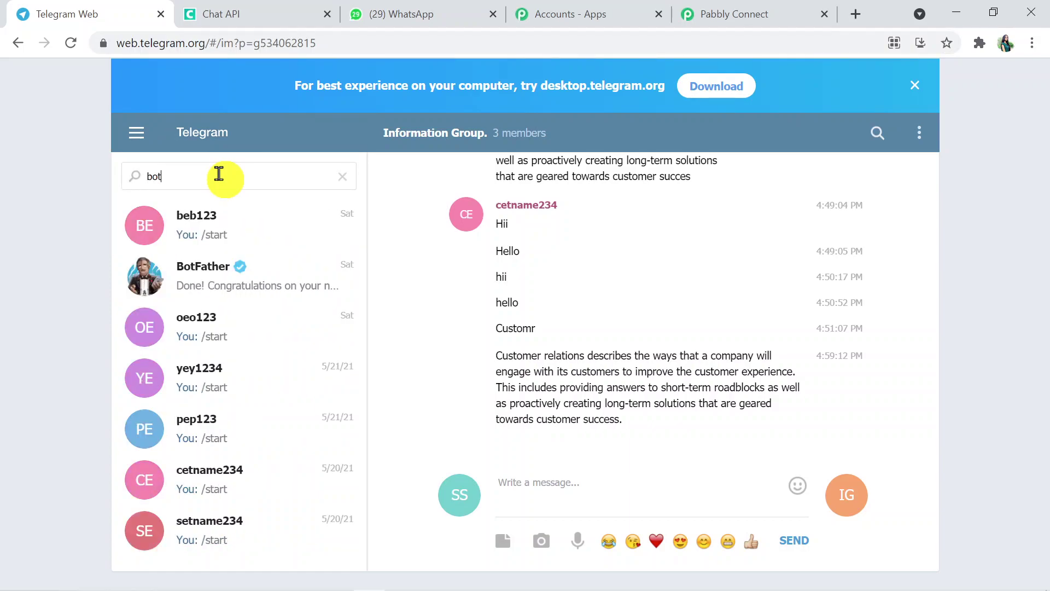
left_click(258, 272)
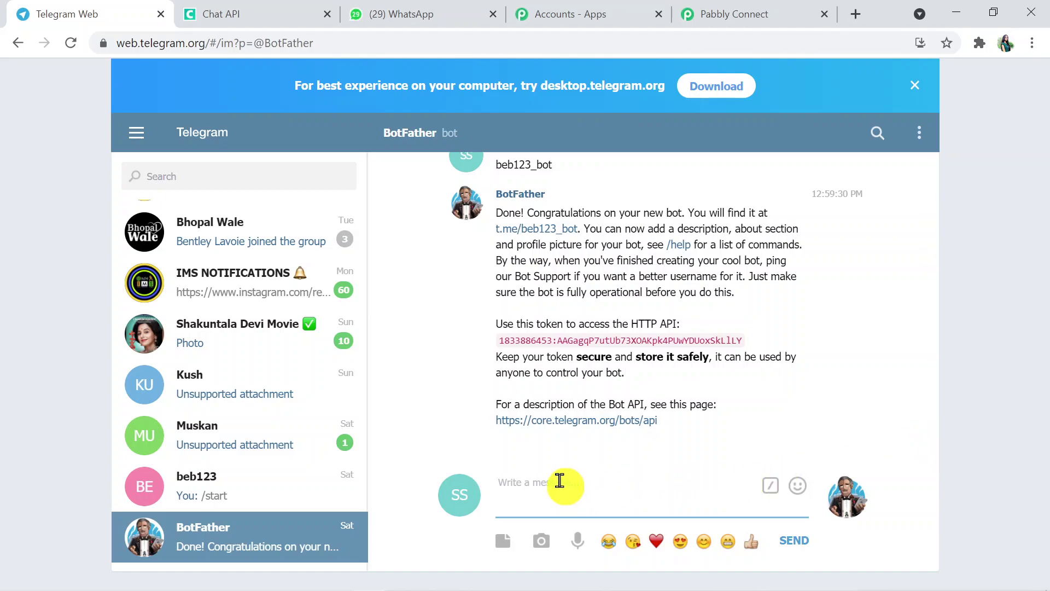
type("/")
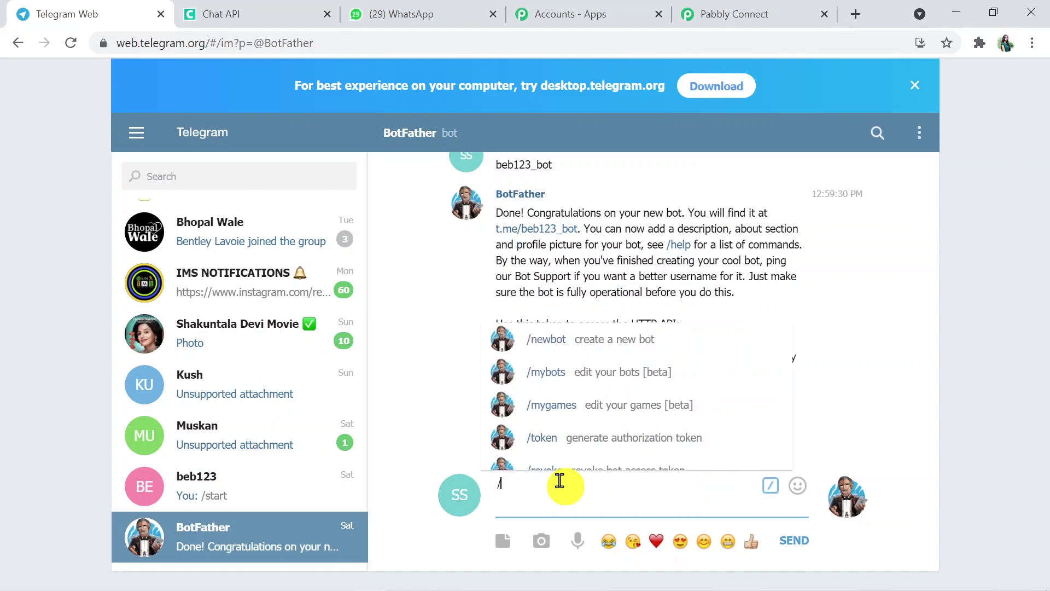
type("newbot")
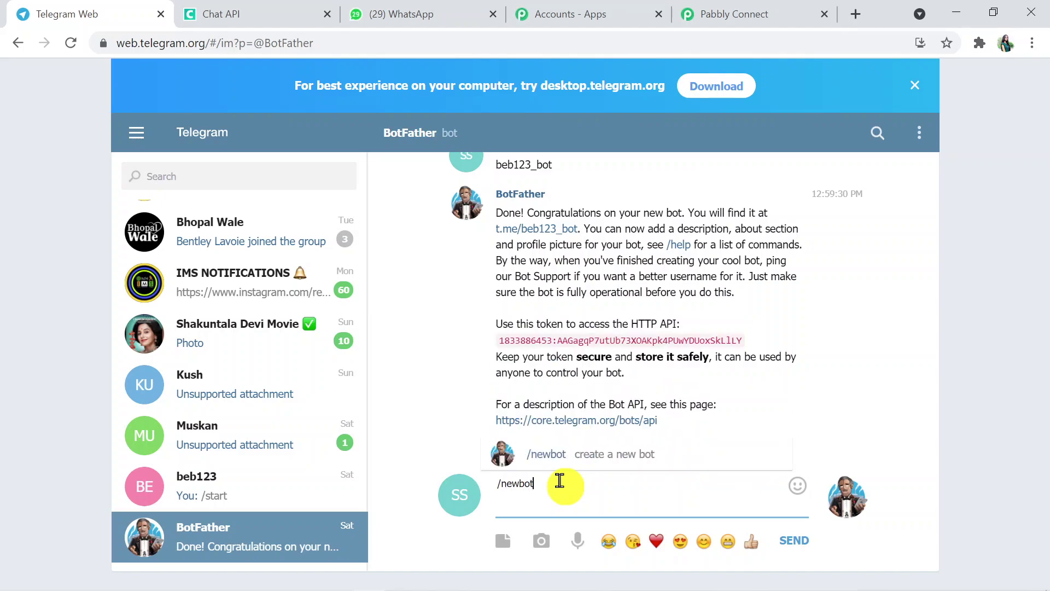
key("Return")
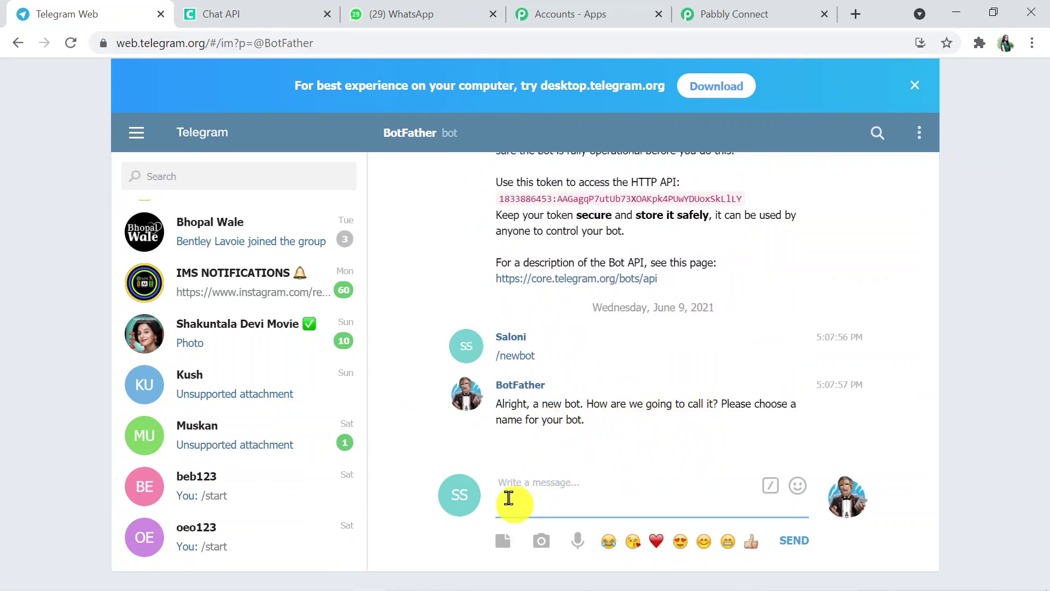
- Give the new bot the name zez1234 and the username zez1234_bot in the BotFather chat
type("ze")
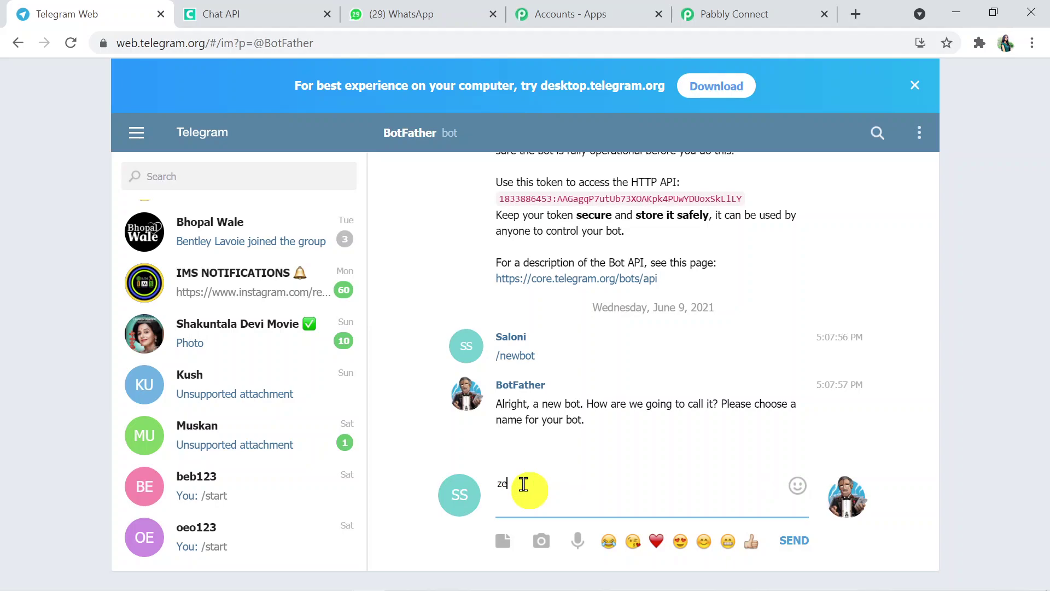
type("z123")
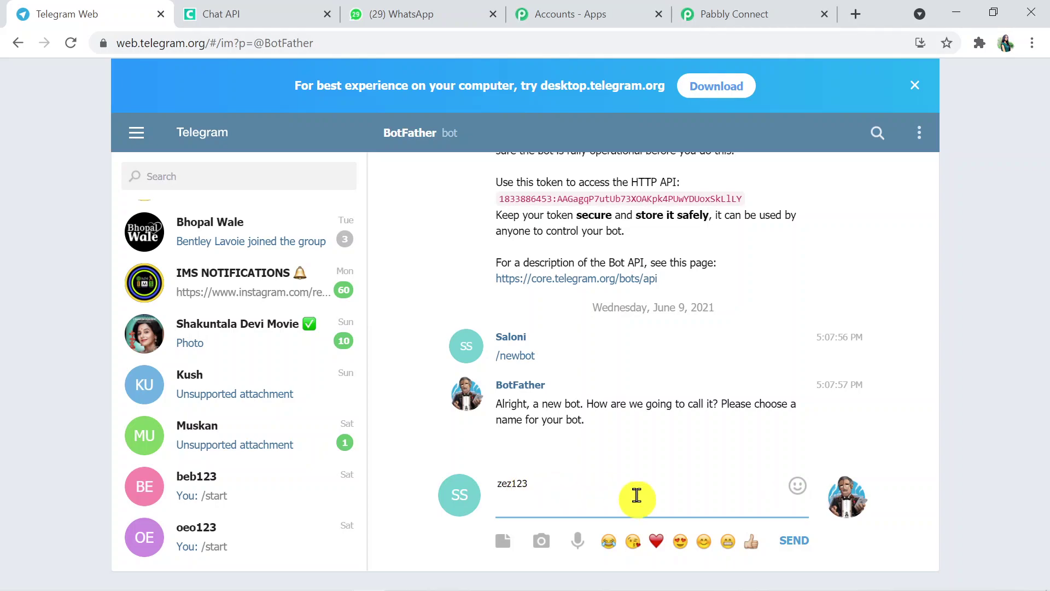
type("4")
key("Return")
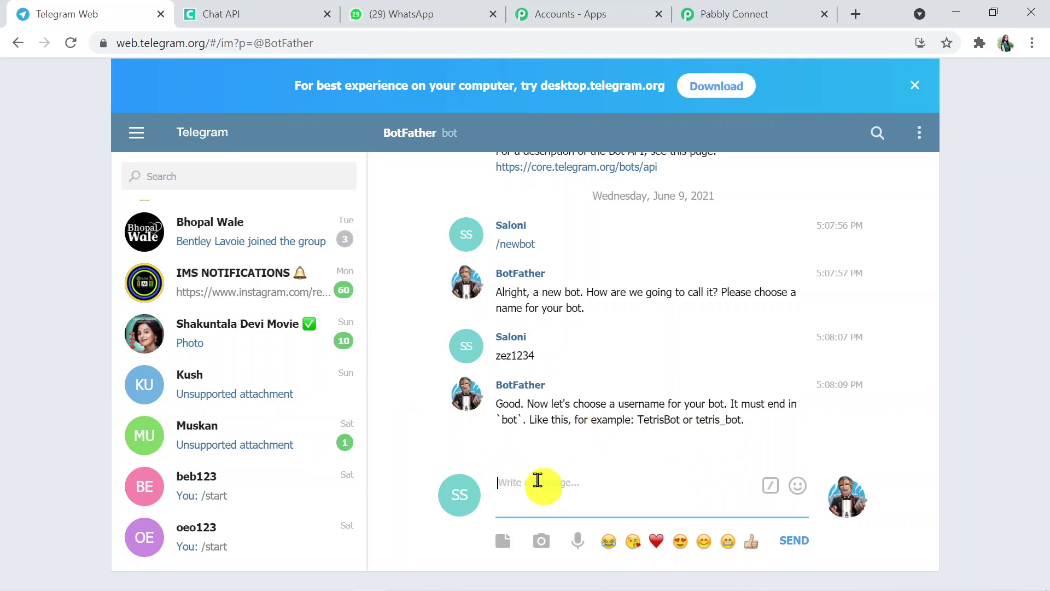
type("zez1234")
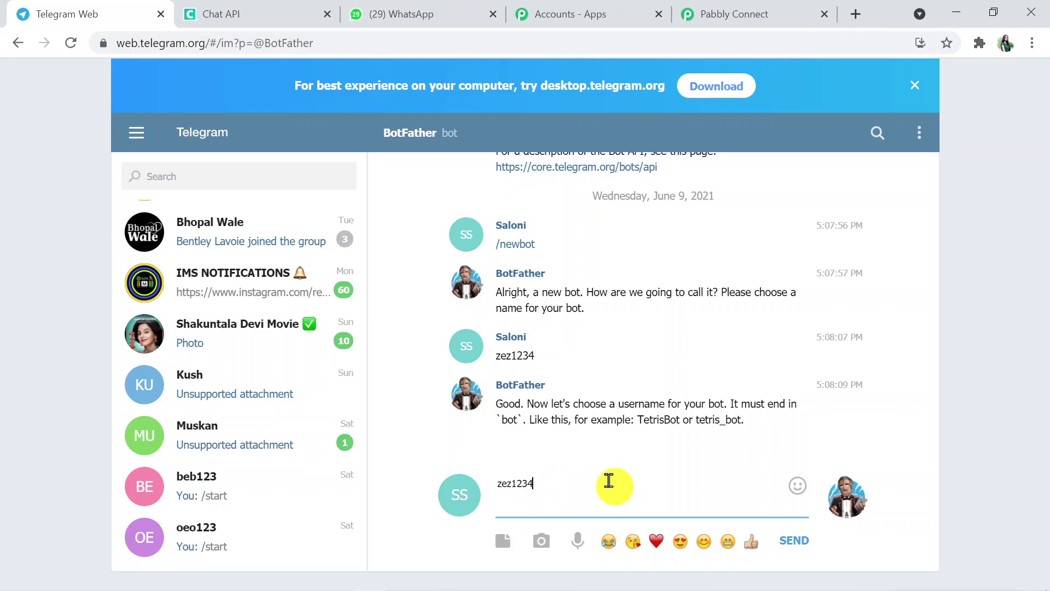
type("_")
type("bot")
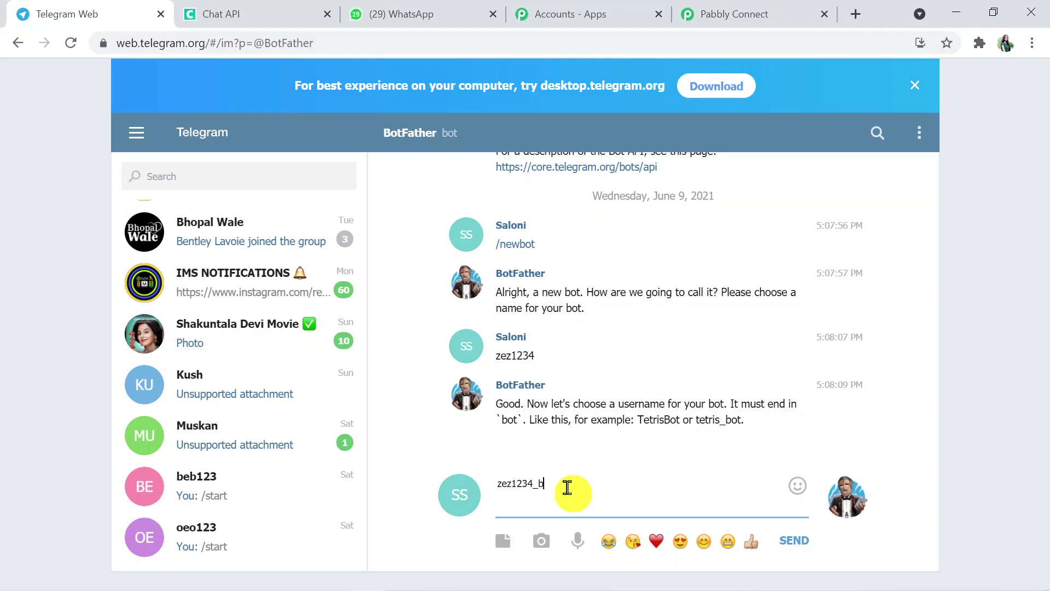
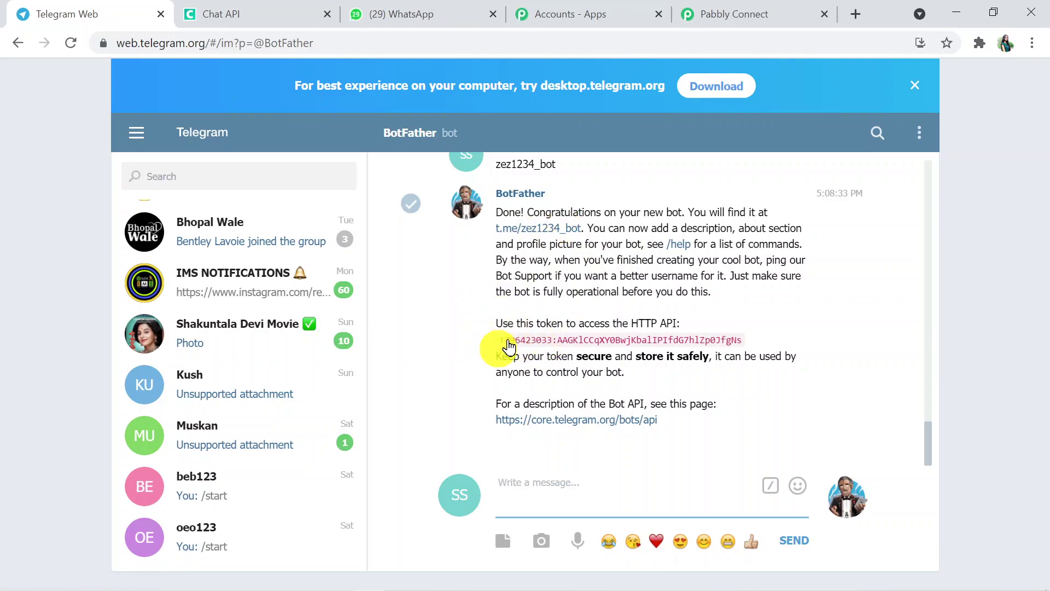
- Switch to Pabbly Connect, move its browser tab ahead of the Telegram Web tab, and return to Telegram Web
left_click(721, 17)
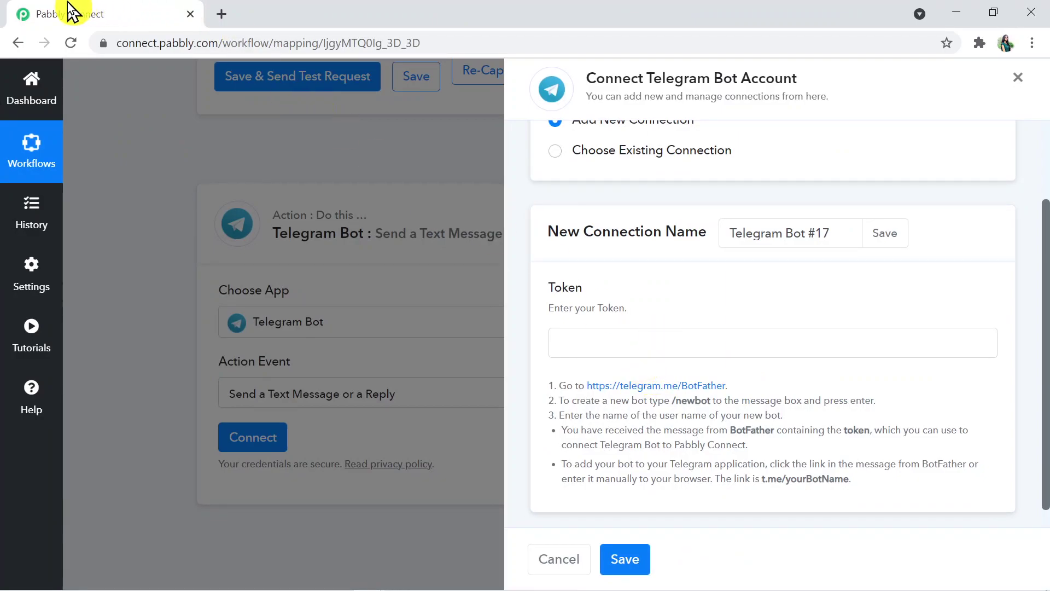
left_click_drag(22, 10, 45, 10)
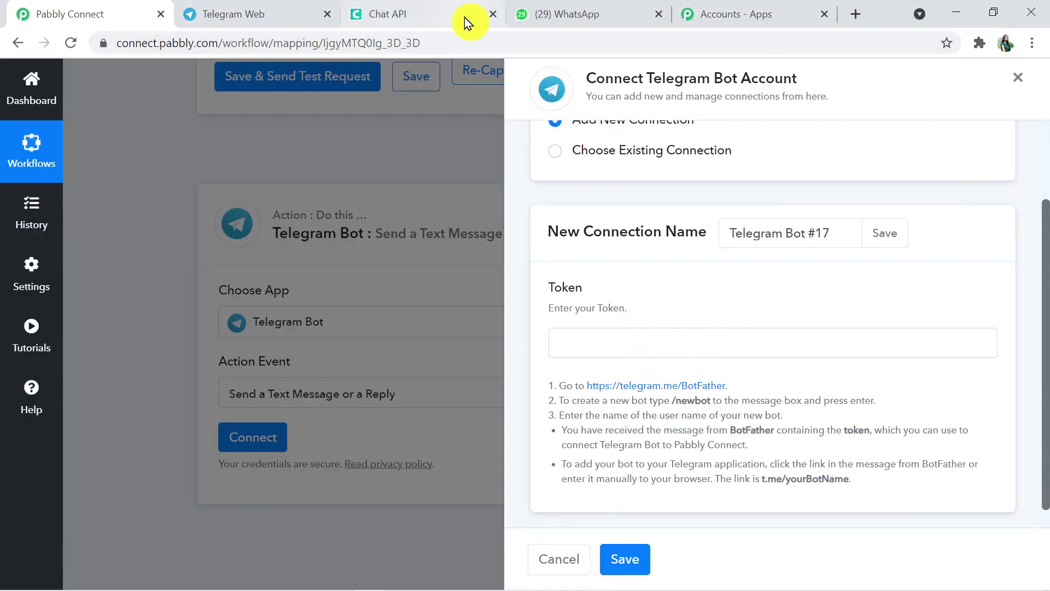
left_click(255, 8)
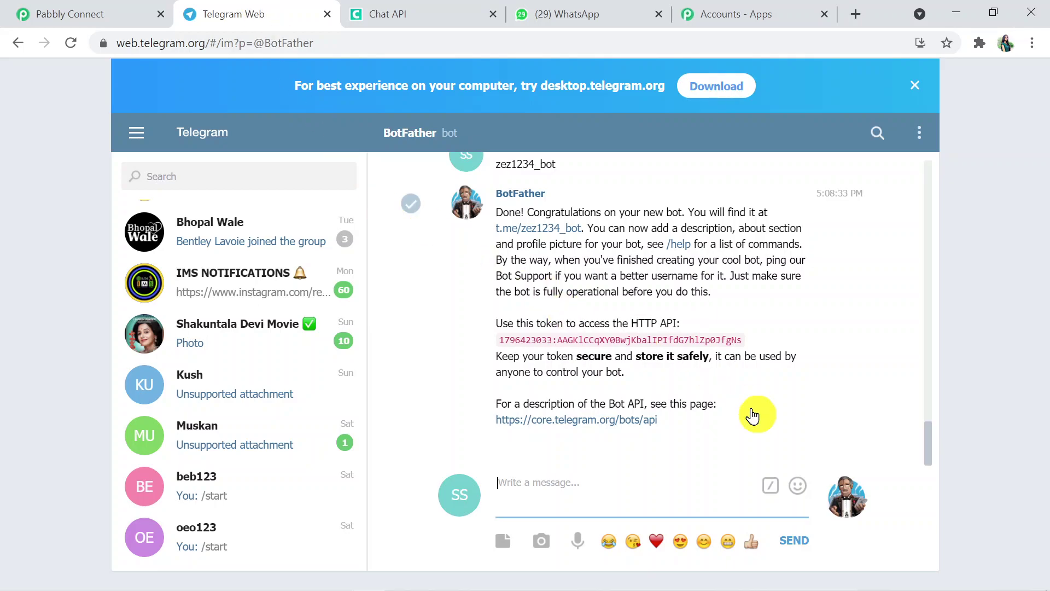
- Copy the existing cet234_bot's API token from the BotFather chat, paste it as the Token in Pabbly Connect and save the connection
left_click_drag(930, 442, 930, 223)
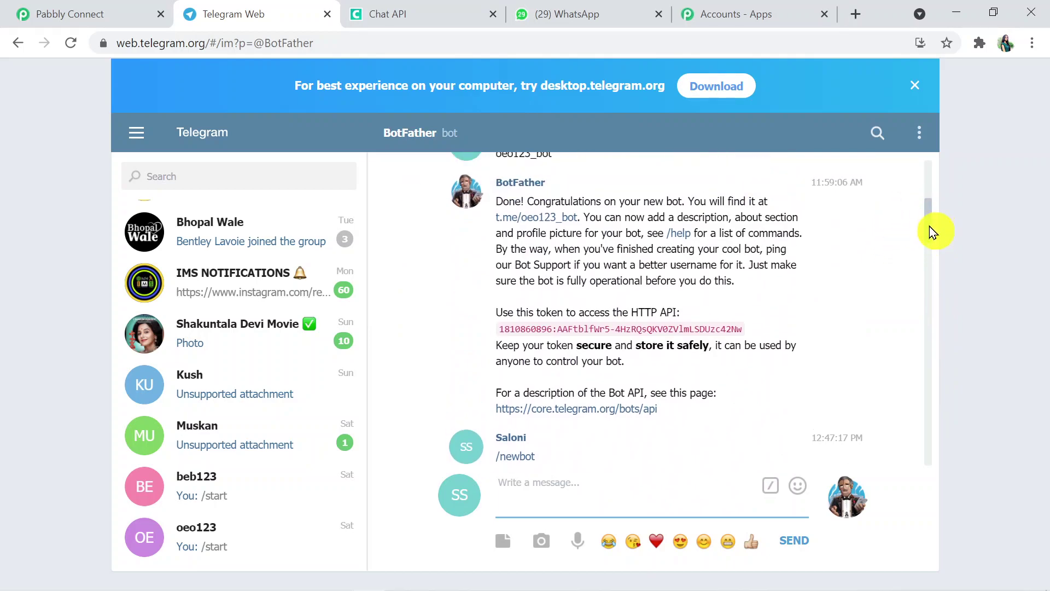
left_click_drag(927, 222, 932, 286)
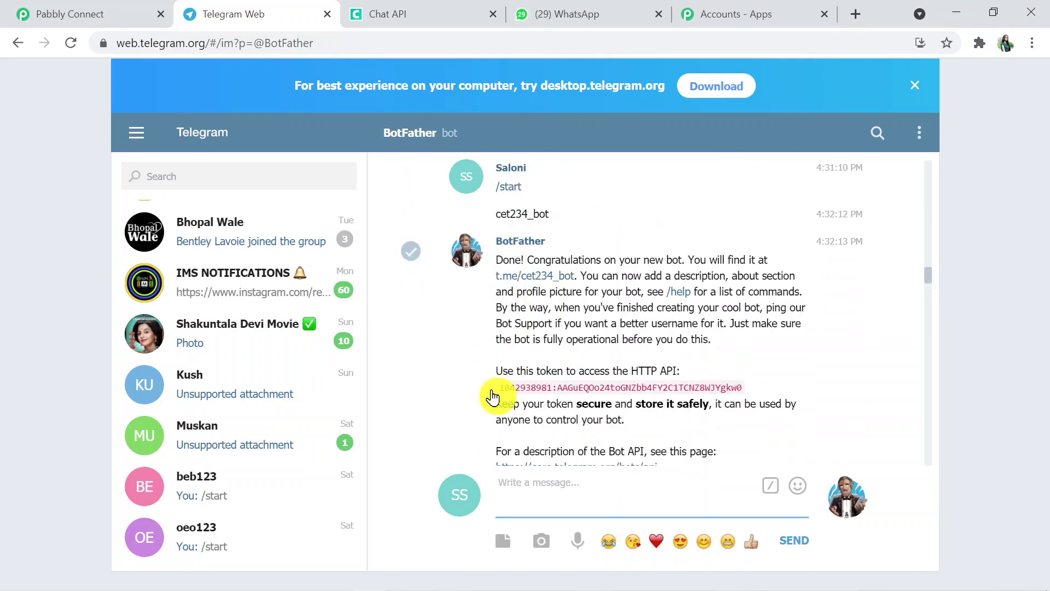
left_click_drag(492, 394, 730, 390)
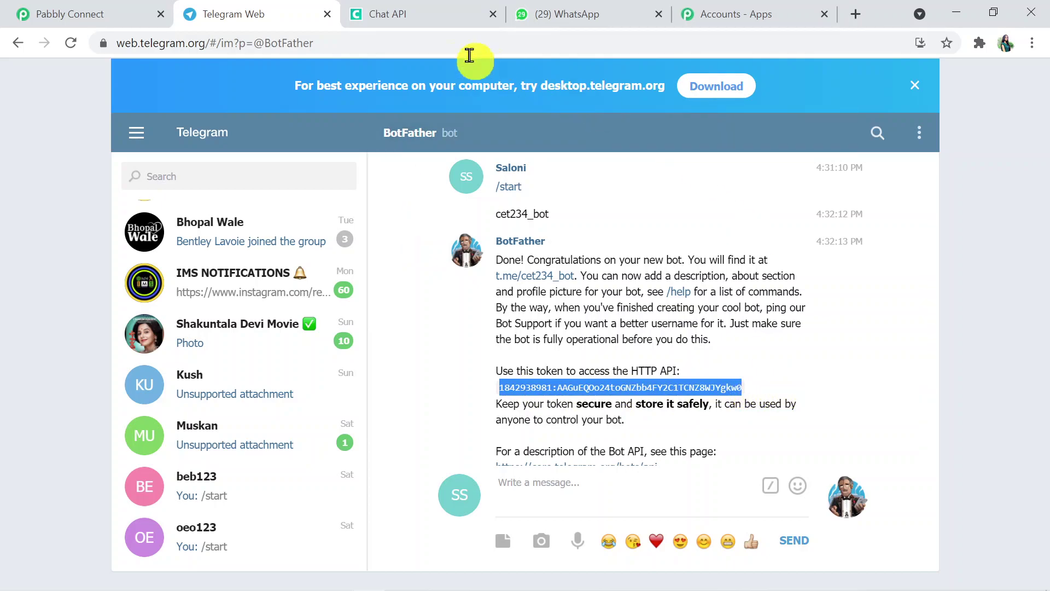
left_click(101, 11)
left_click(572, 344)
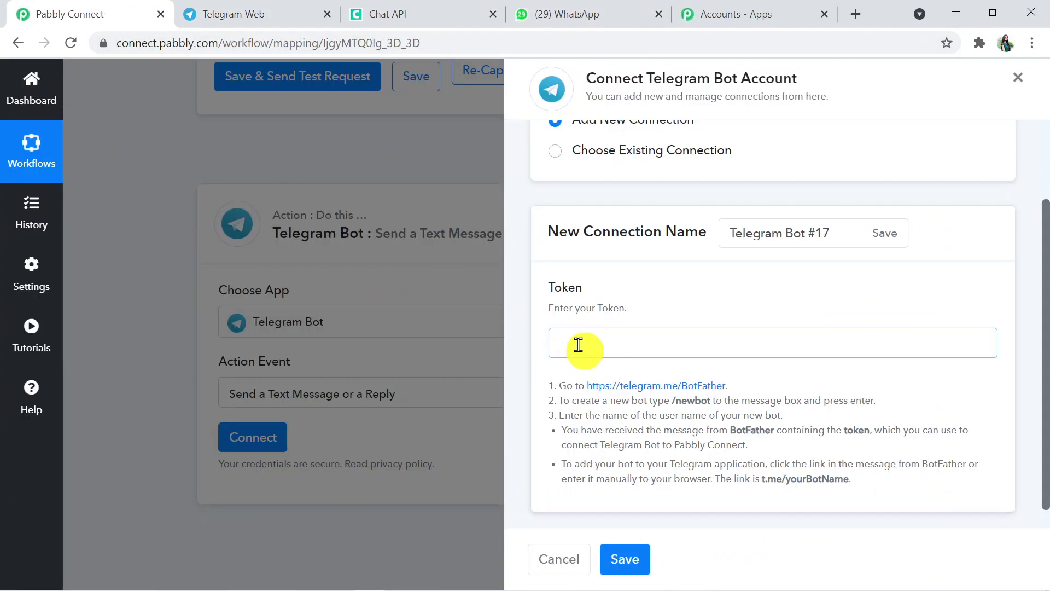
key("ctrl+v")
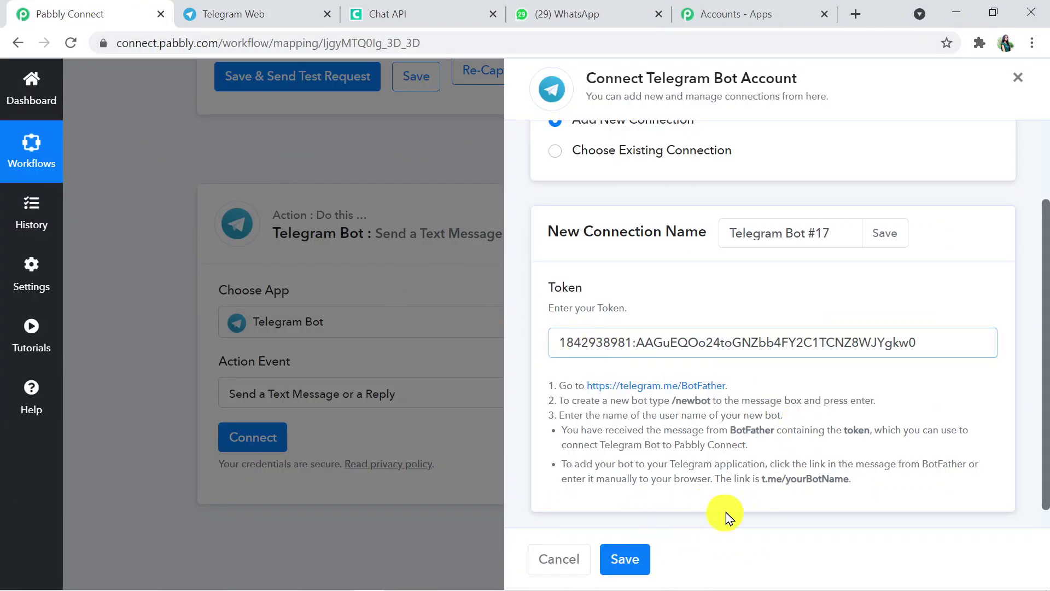
left_click(632, 559)
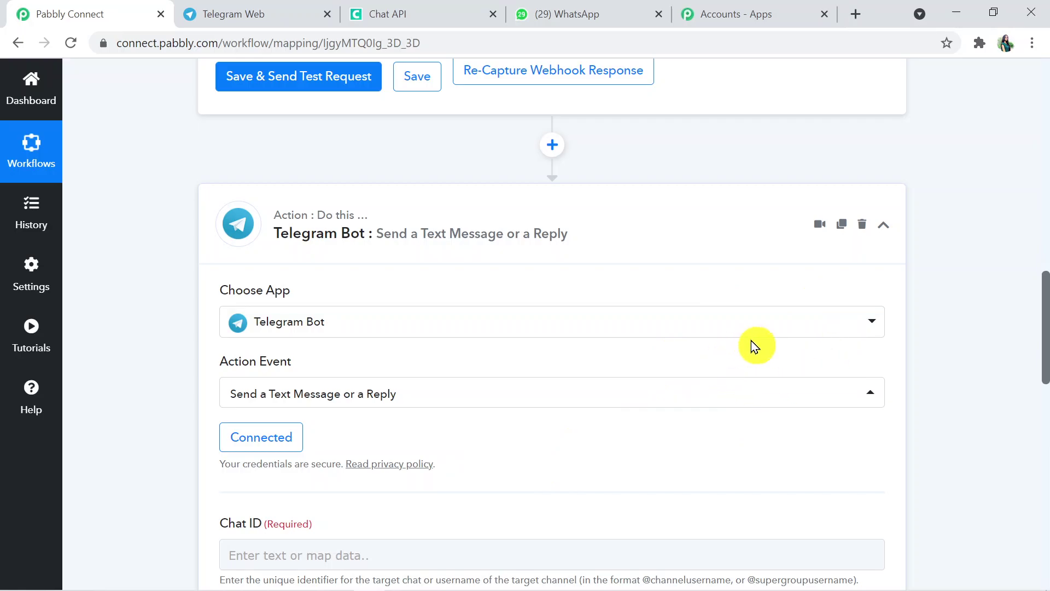
- Switch to Telegram Web, search for "infor", open Information Group. and copy the group's numeric ID from the page address
left_click_drag(1045, 356, 1047, 433)
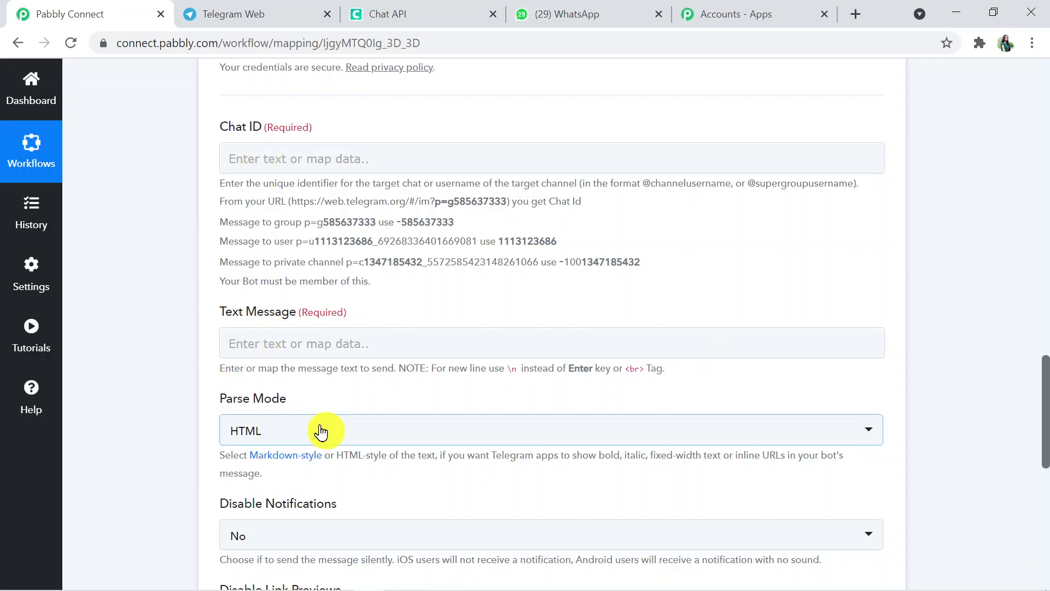
mouse_move(1043, 377)
left_mouse_down()
mouse_move(1045, 425)
mouse_move(1031, 372)
left_mouse_up()
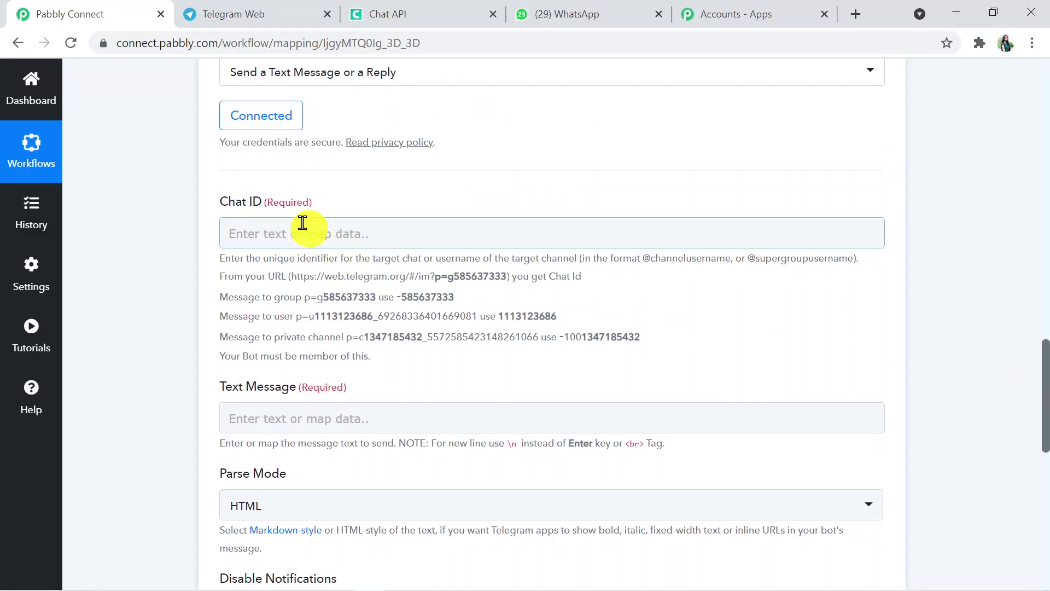
left_click(257, 17)
left_click(216, 174)
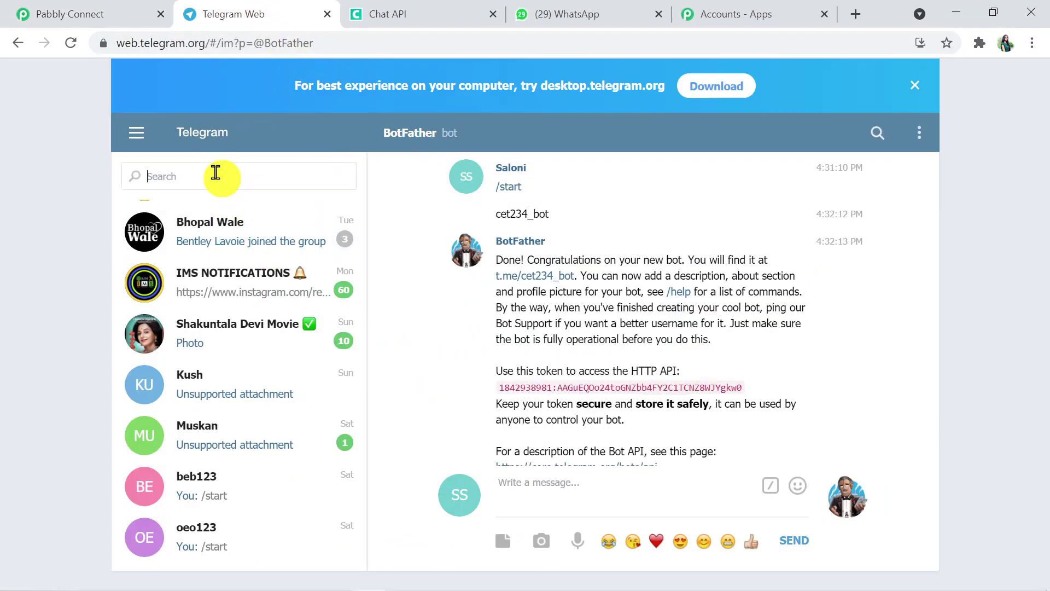
type("infor")
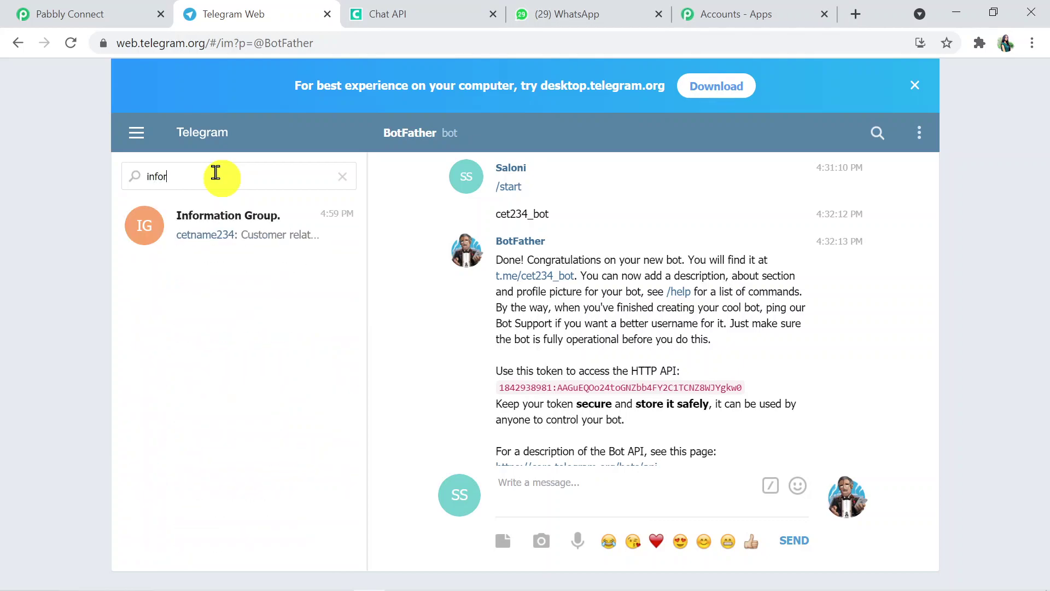
left_click(232, 218)
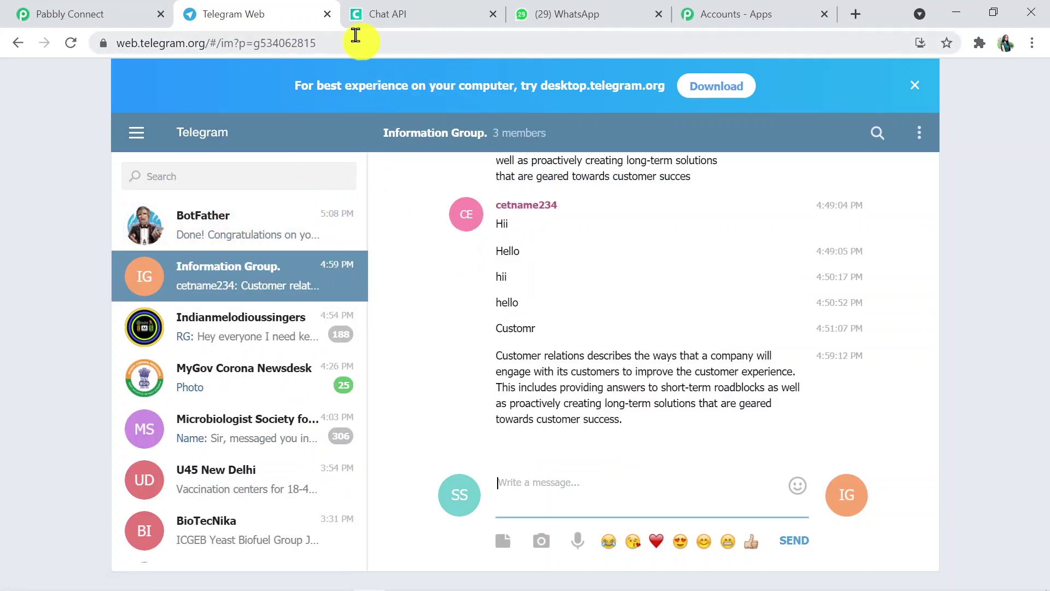
left_click(267, 44)
mouse_move(289, 46)
left_mouse_down()
mouse_move(355, 36)
mouse_move(300, 36)
left_mouse_up()
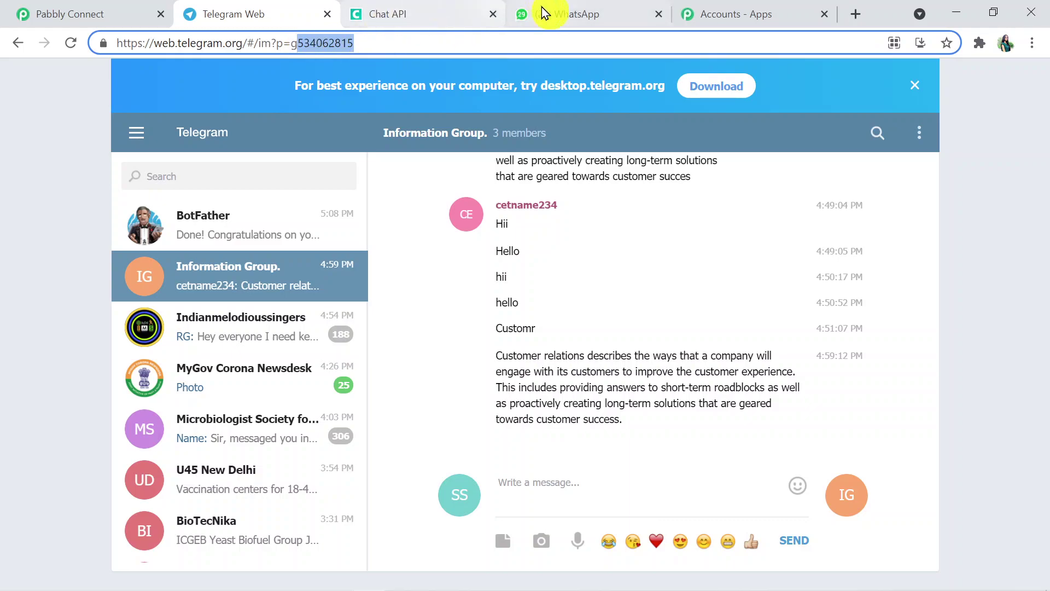
left_click(143, 12)
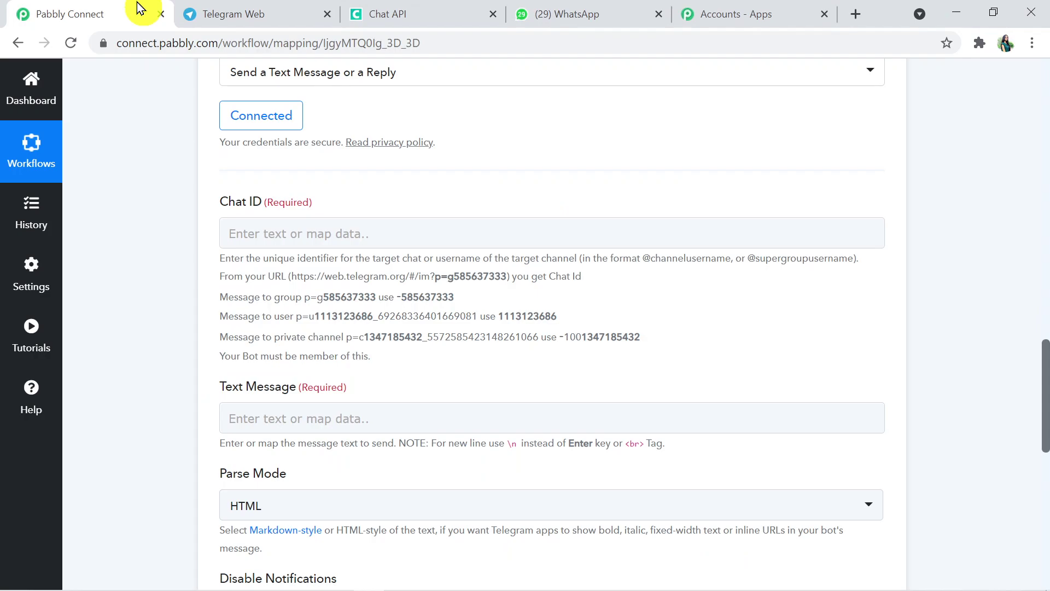
left_click(320, 232)
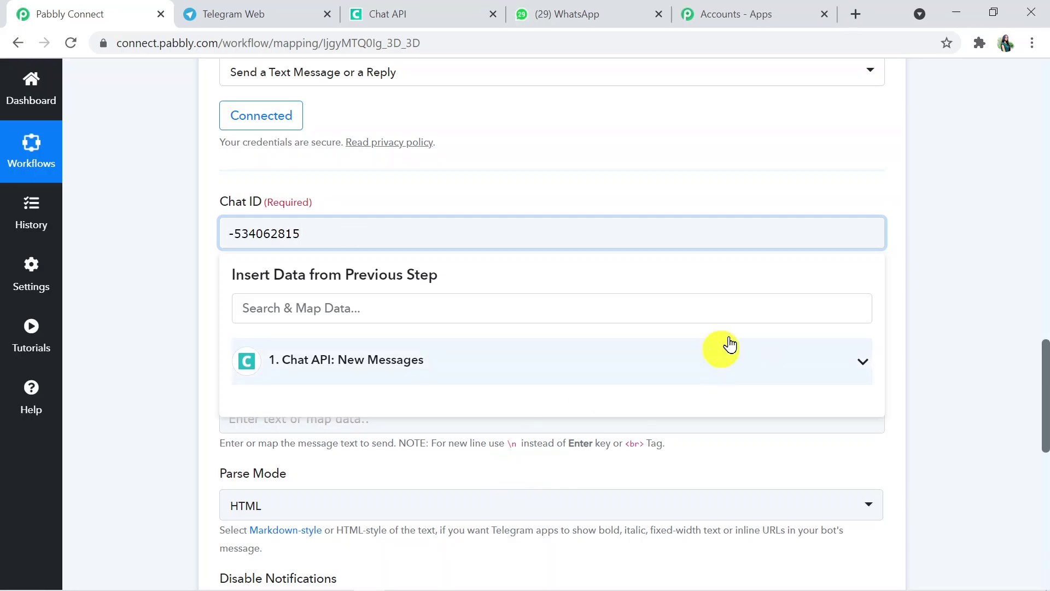
left_click(918, 355)
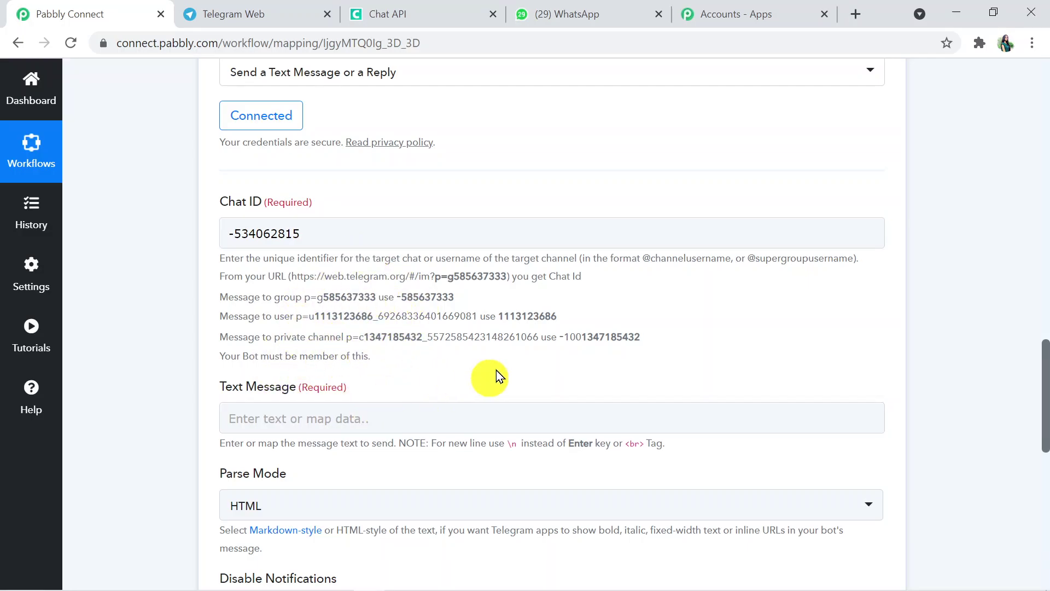
- Map the action's Text Message to Messages 0 Body from the Chat API: New Messages step
scroll(1045, 400, "down", 1)
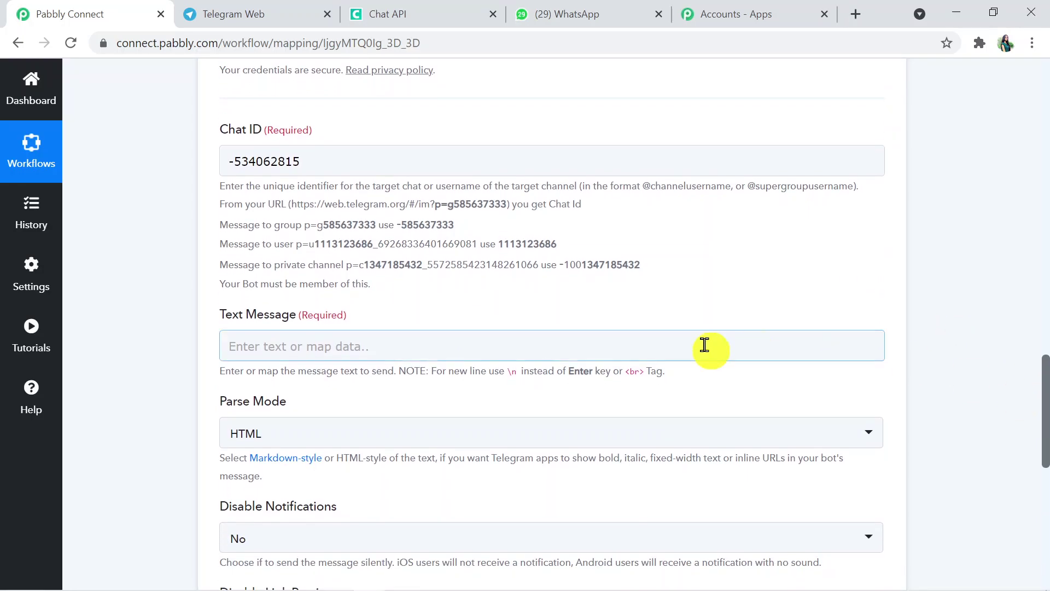
left_click(441, 349)
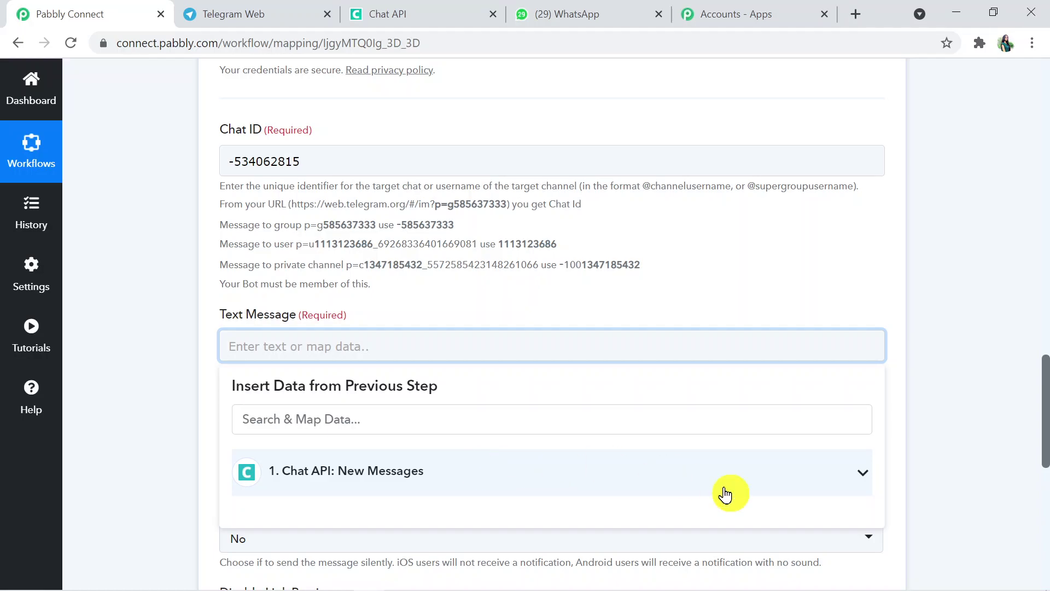
left_click(687, 482)
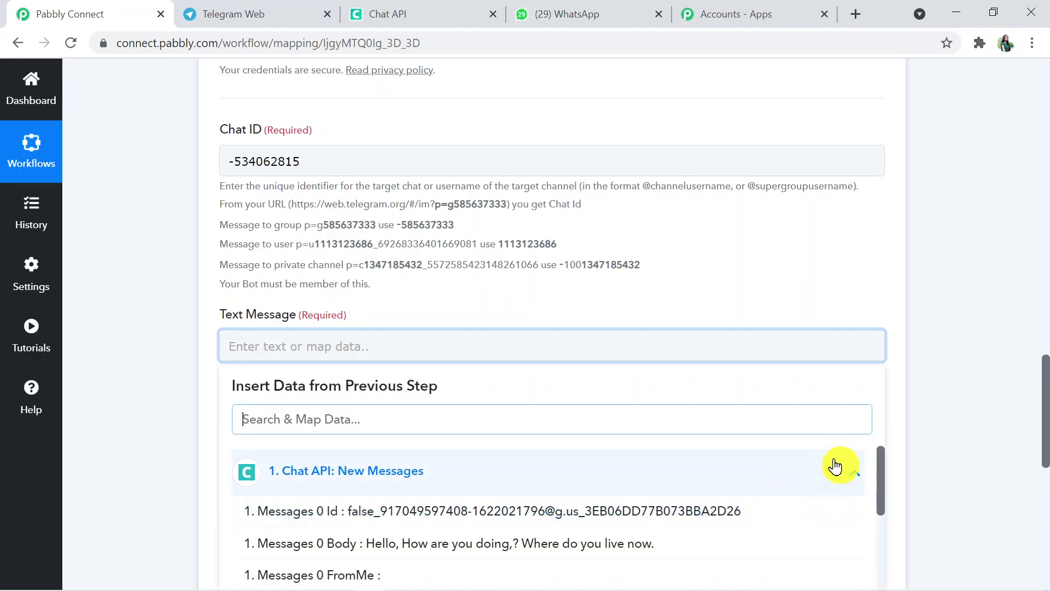
left_click_drag(1044, 445, 1044, 274)
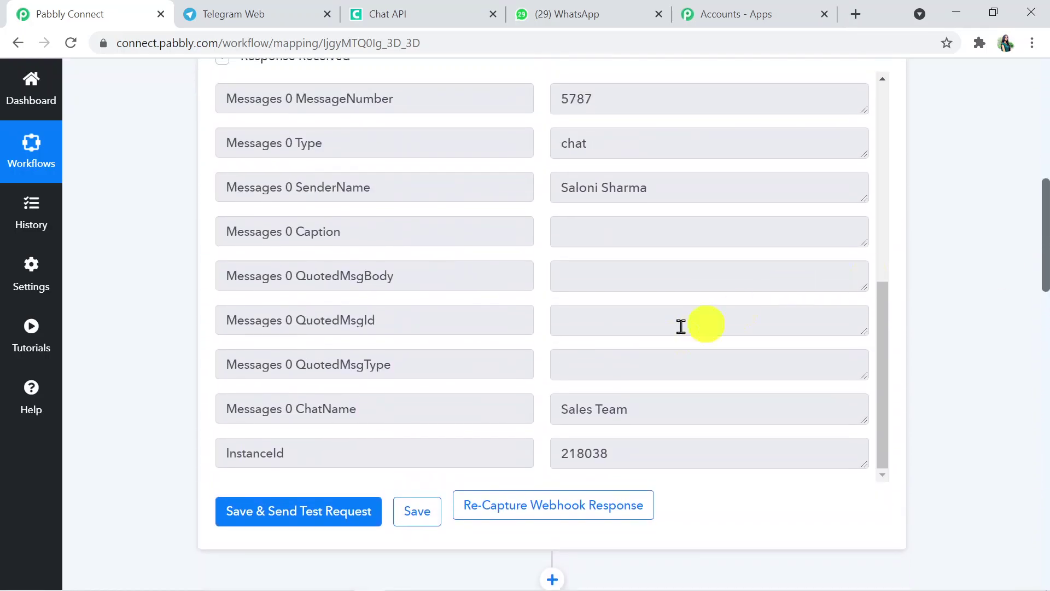
left_click_drag(887, 430, 886, 247)
left_click_drag(1044, 279, 1045, 462)
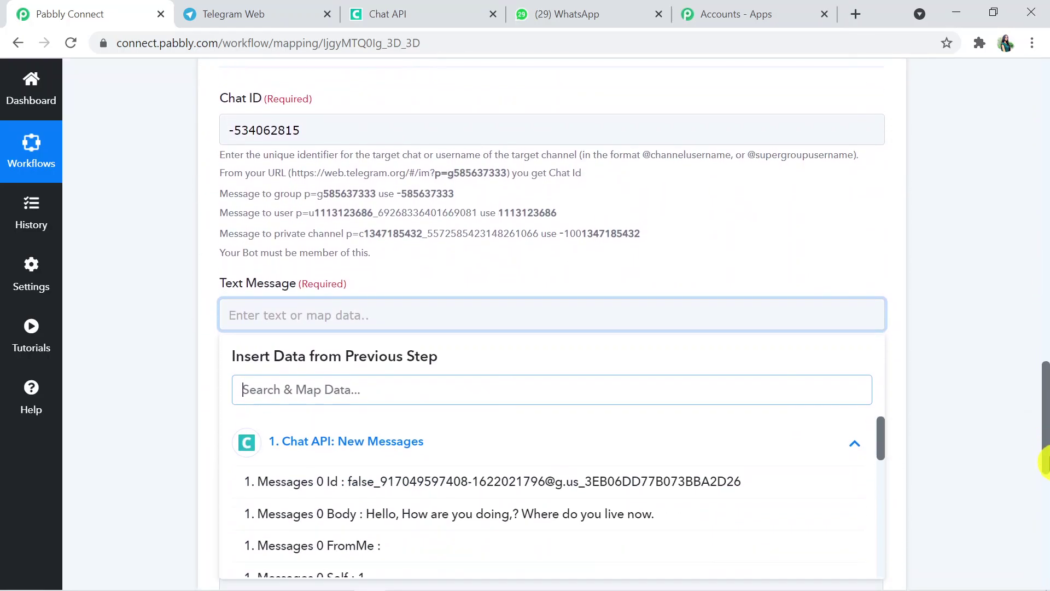
scroll(1044, 433, "down", 7)
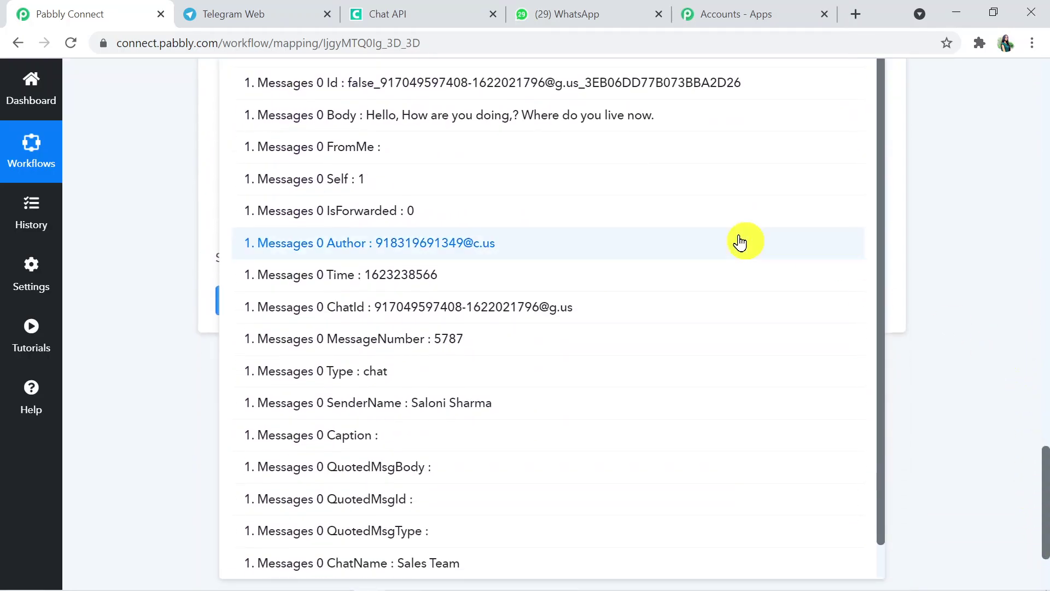
left_click(540, 113)
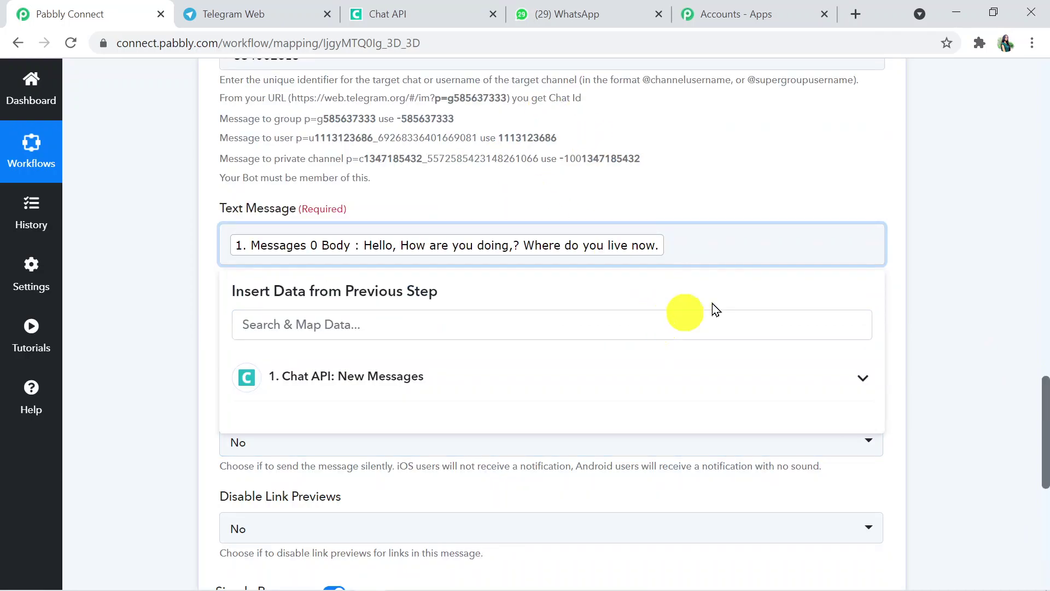
left_click(952, 295)
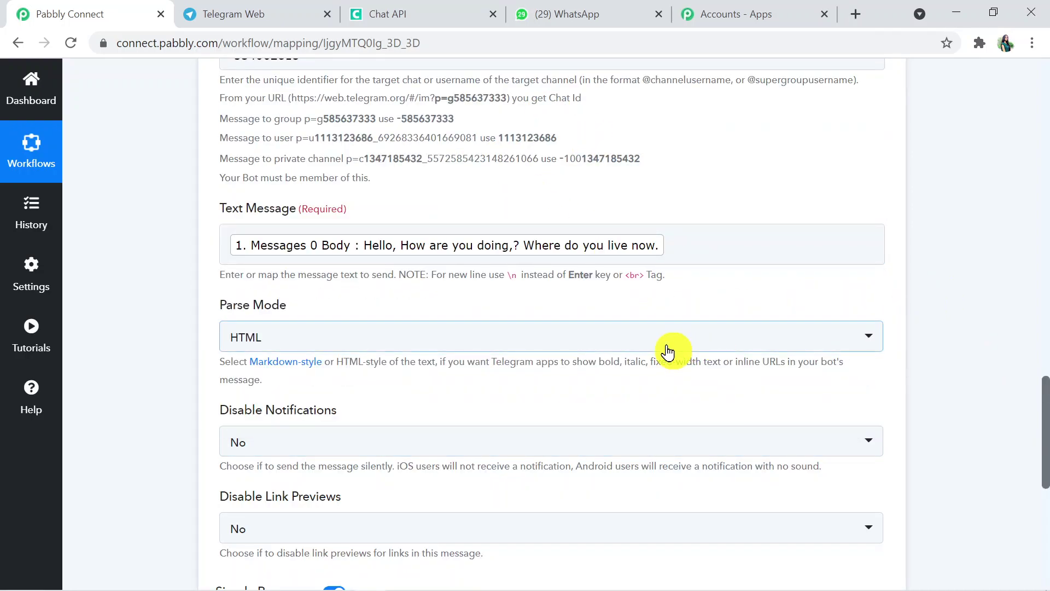
- Save the Telegram Bot action, send a test request and examine the response received
scroll(1046, 432, "down", 3)
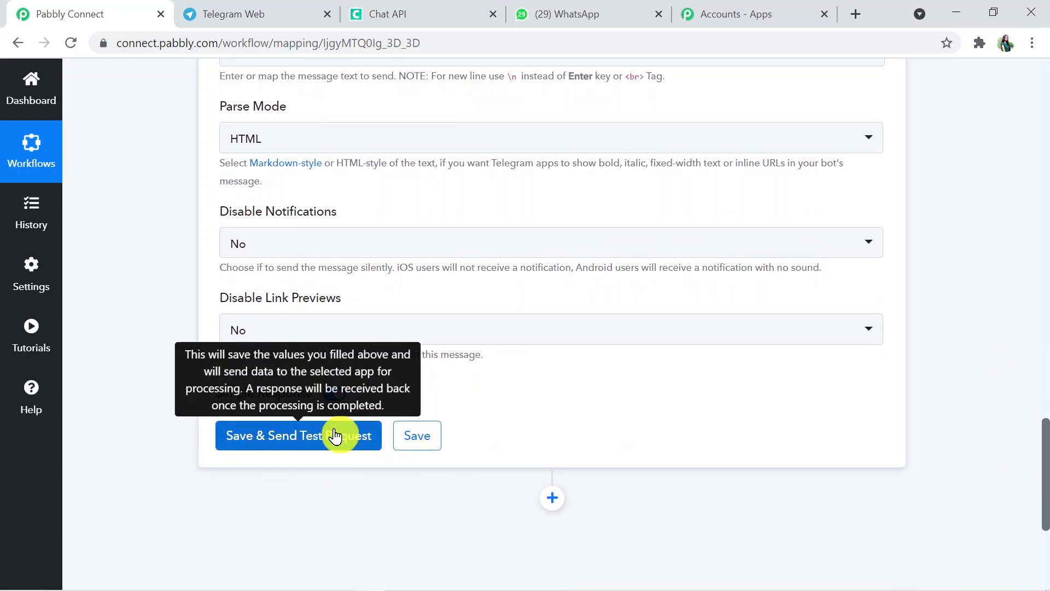
left_click(336, 436)
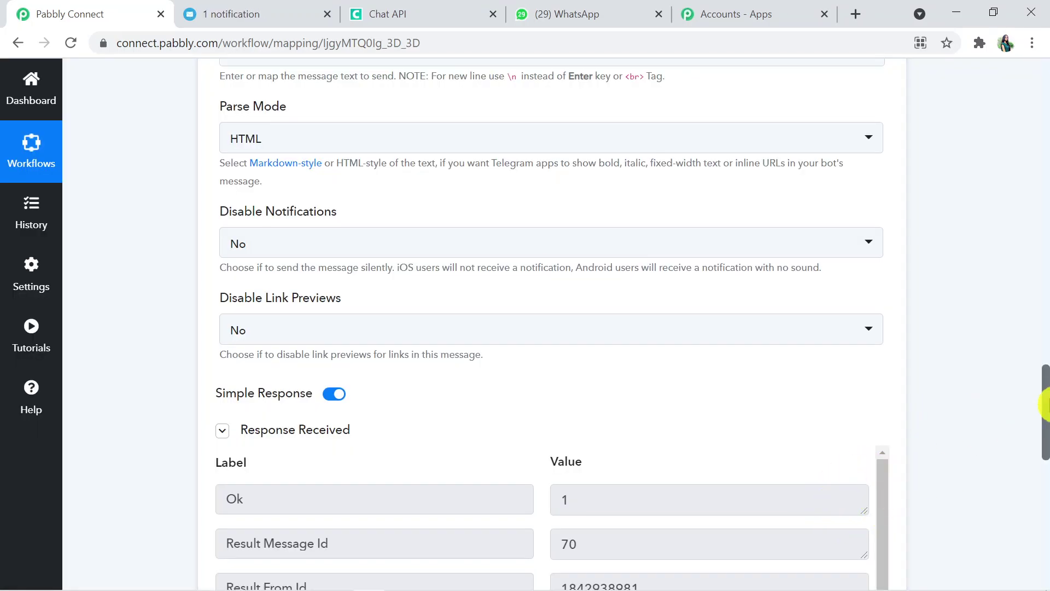
left_click_drag(1045, 405, 1046, 468)
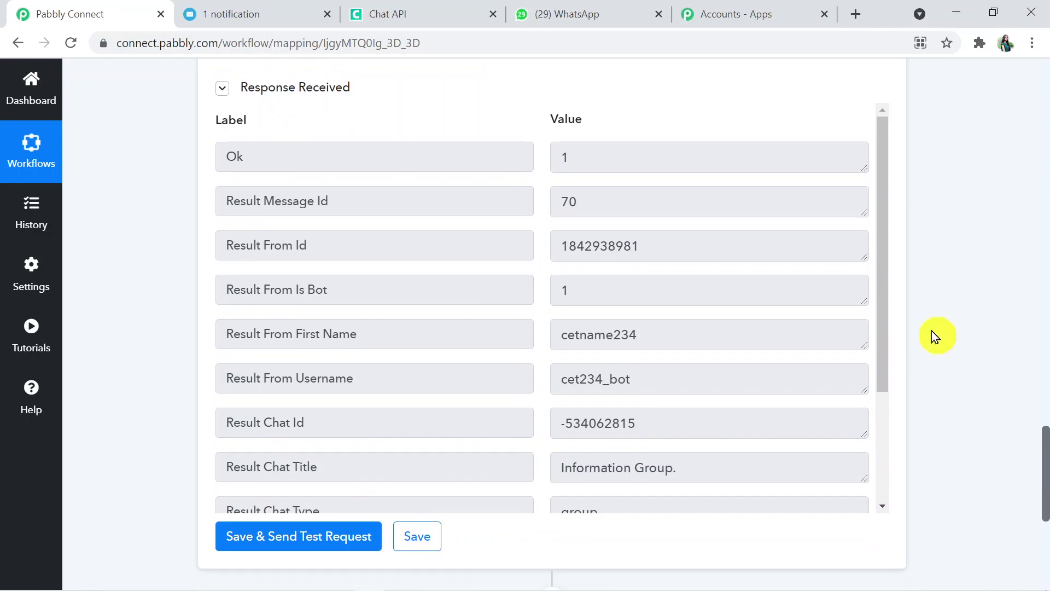
- Review the rest of the test response, then compare the message in Telegram's Information Group. with the original in WhatsApp's Sales Team group
left_click_drag(884, 323, 897, 452)
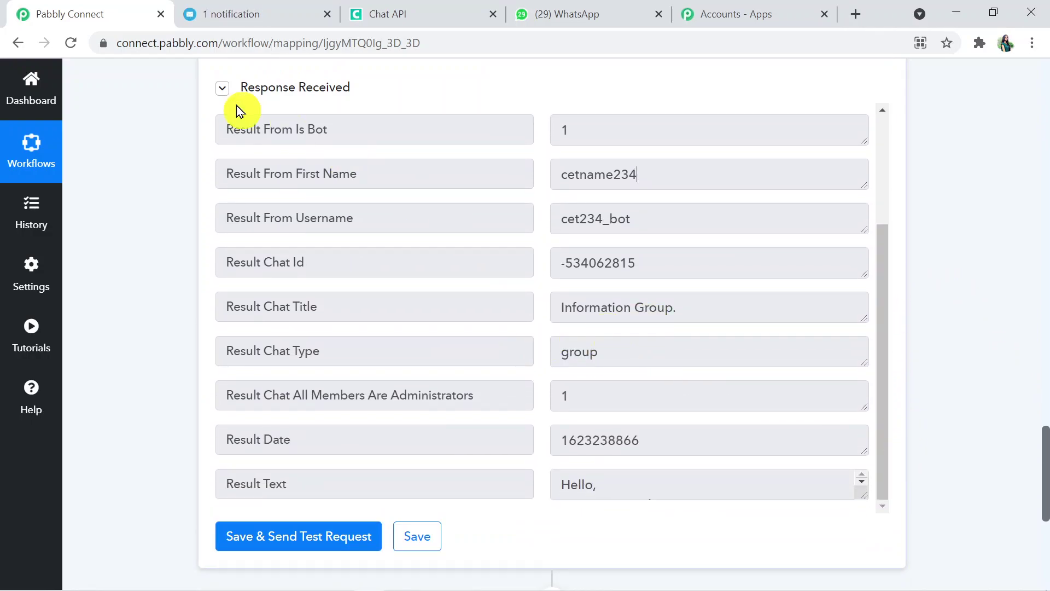
left_click(263, 17)
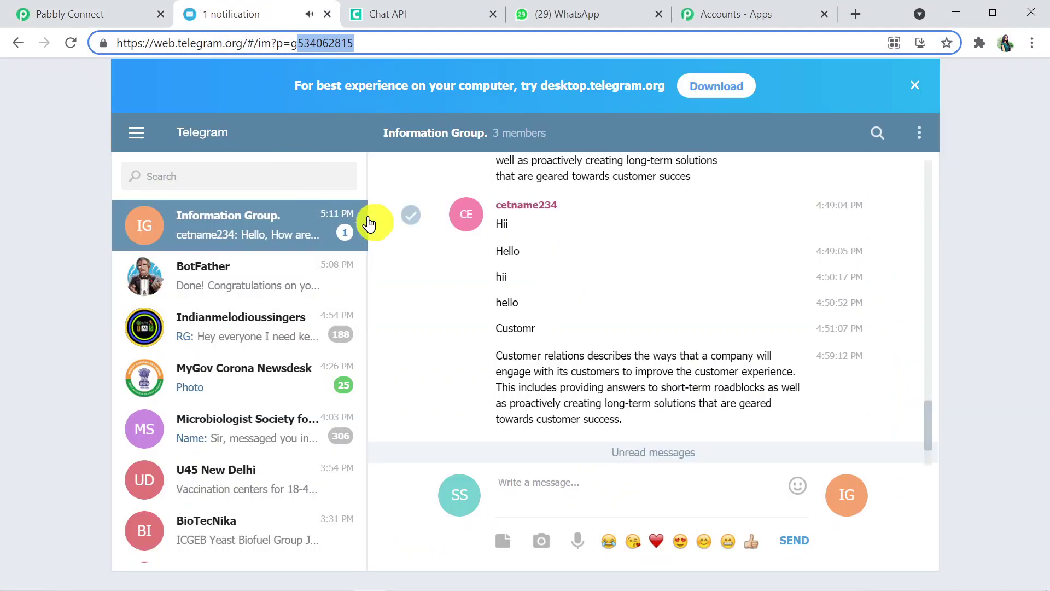
left_click(928, 432)
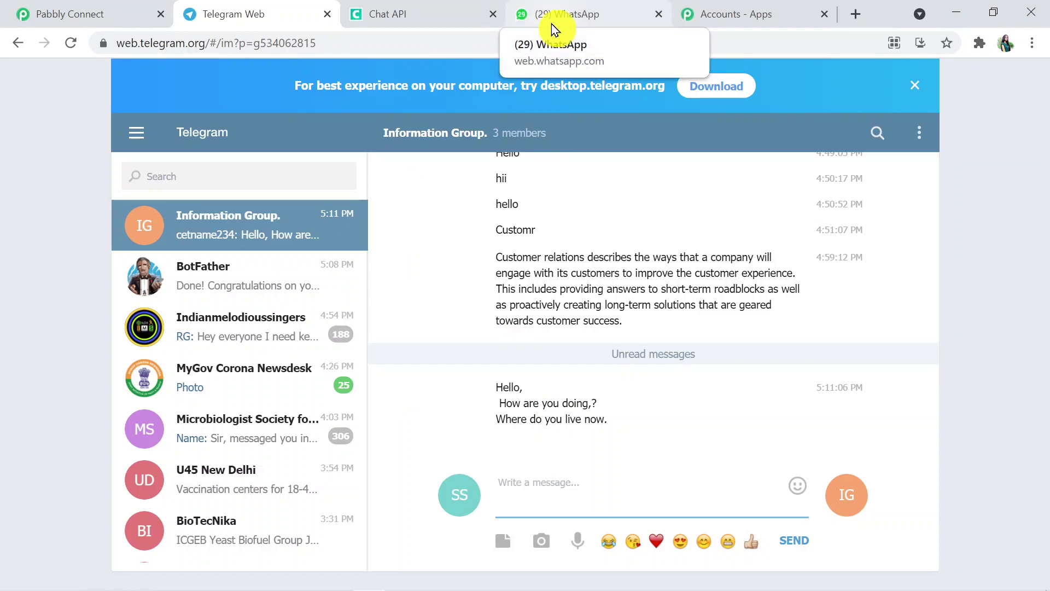
left_click(576, 19)
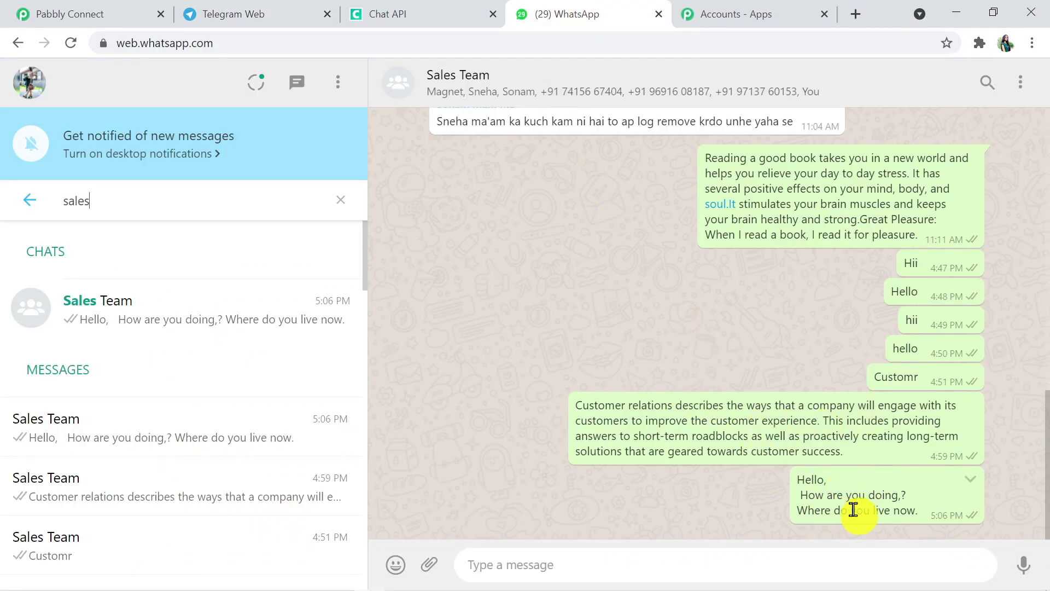
left_click(235, 9)
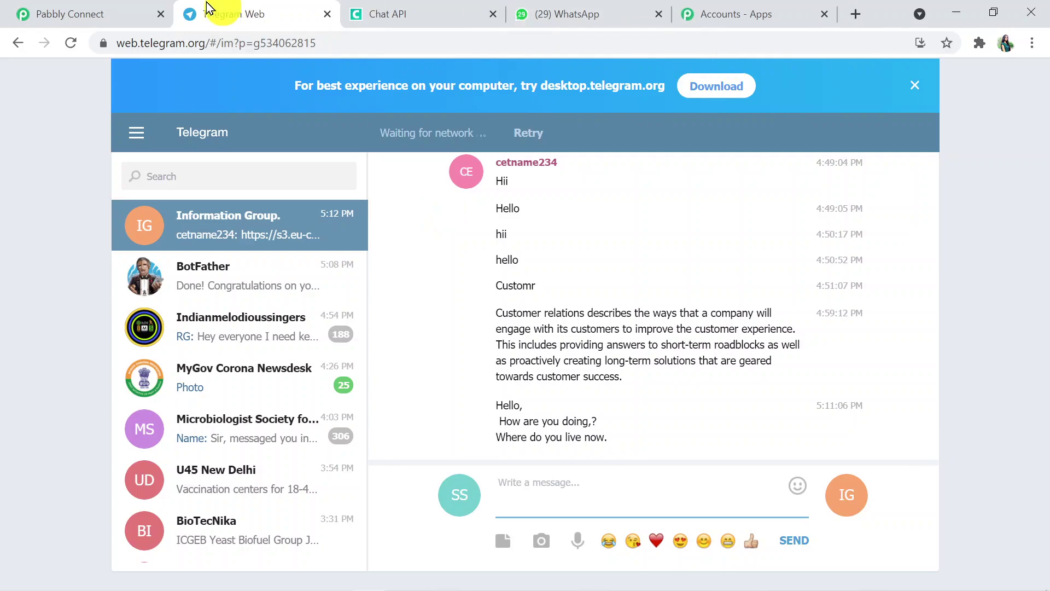
- Return to Pabbly Connect and collapse the Telegram Bot action and the Chat API: New Messages trigger
left_click(101, 8)
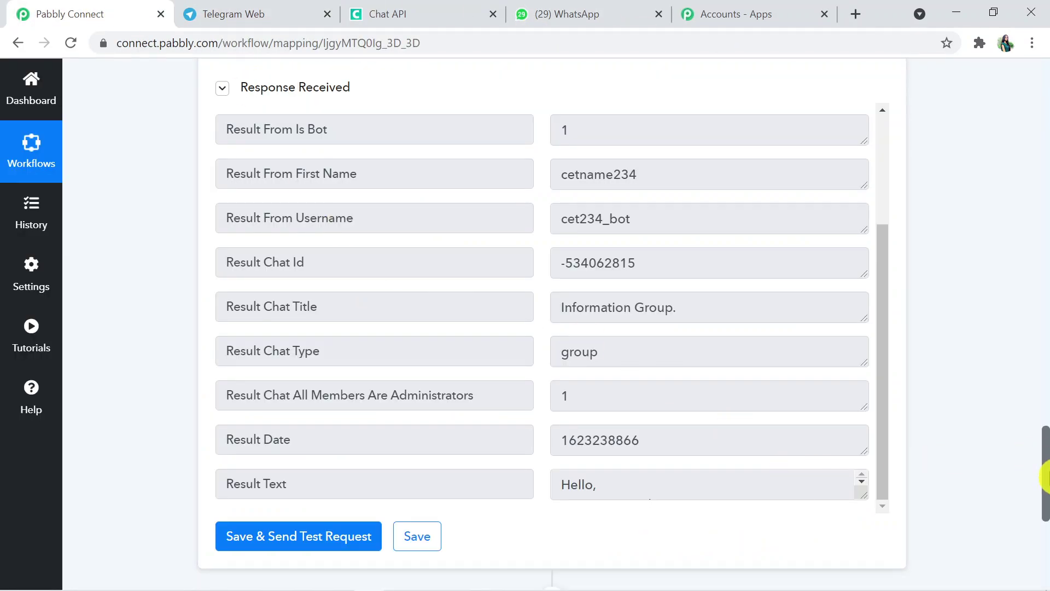
left_click_drag(1044, 476, 1024, 286)
left_click(797, 235)
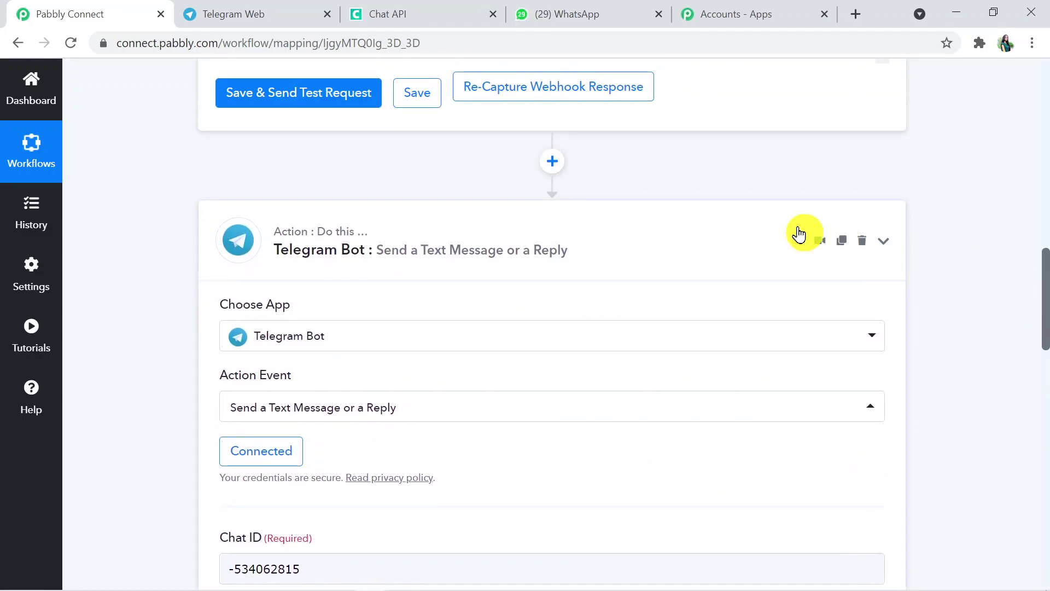
left_click_drag(1044, 443, 1031, 164)
left_click(715, 162)
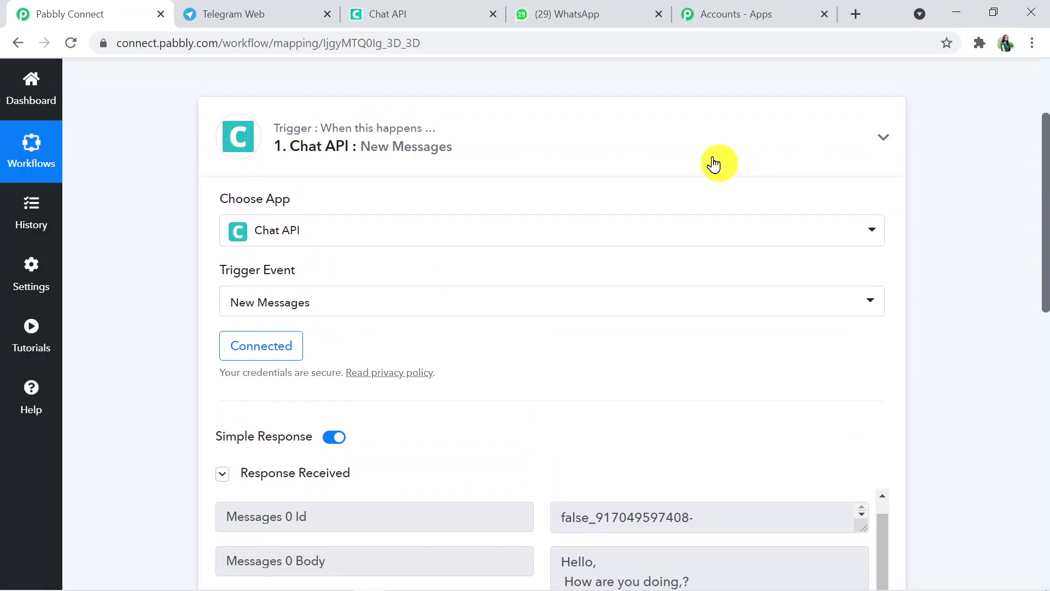